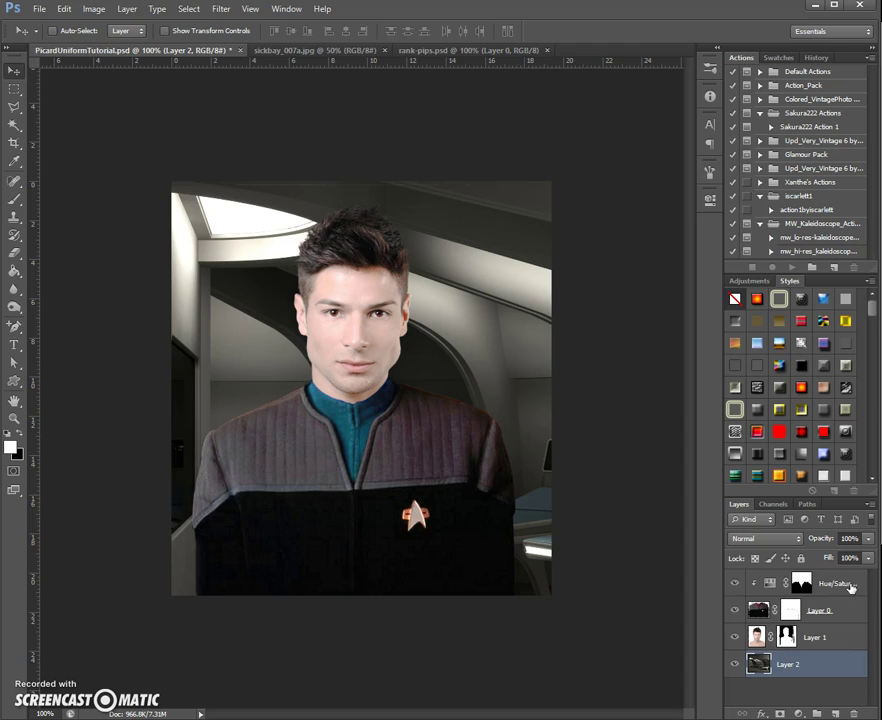
Step: Select the uniform Hue/Saturation layer's mask, then move to the rank-pips.psd document
{"action": "left_click", "coordinate": [800, 588]}
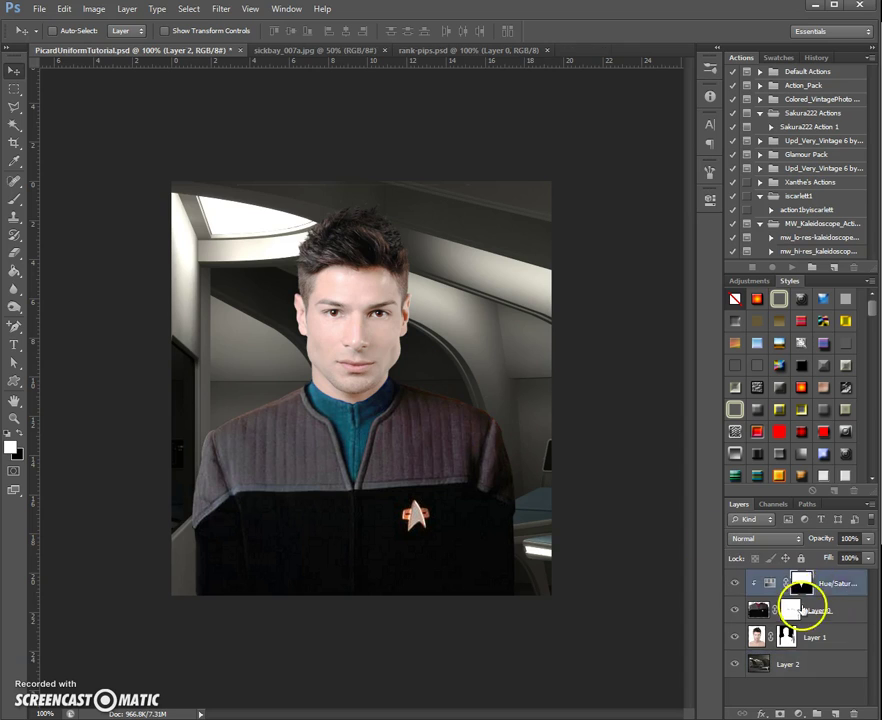
{"action": "left_click", "coordinate": [544, 53]}
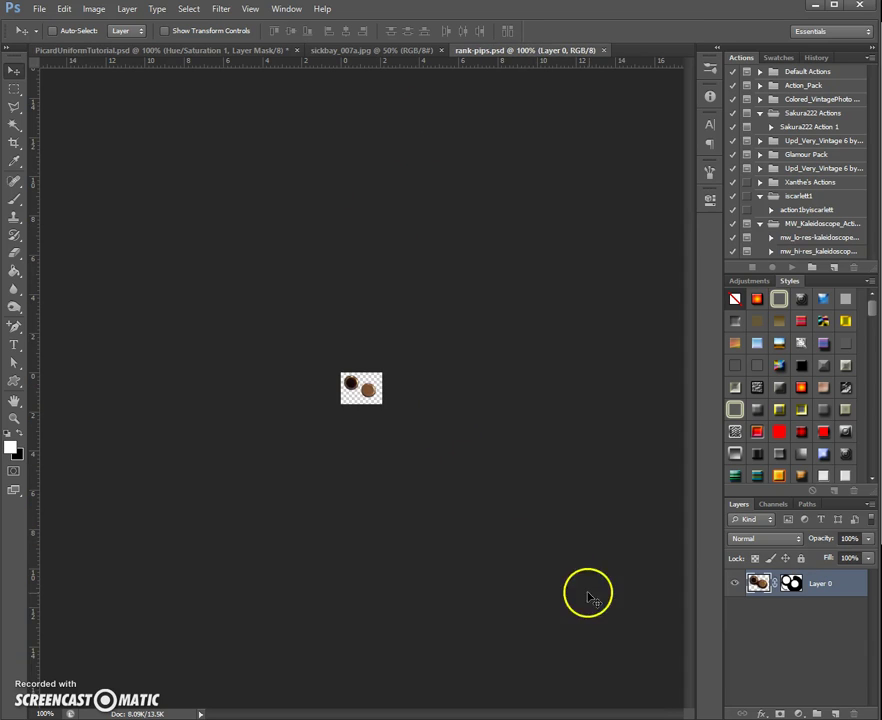
Step: Check the pips with and without their mask, zoom in, and select Layer 0
{"action": "left_click", "coordinate": [790, 588], "text": "shift"}
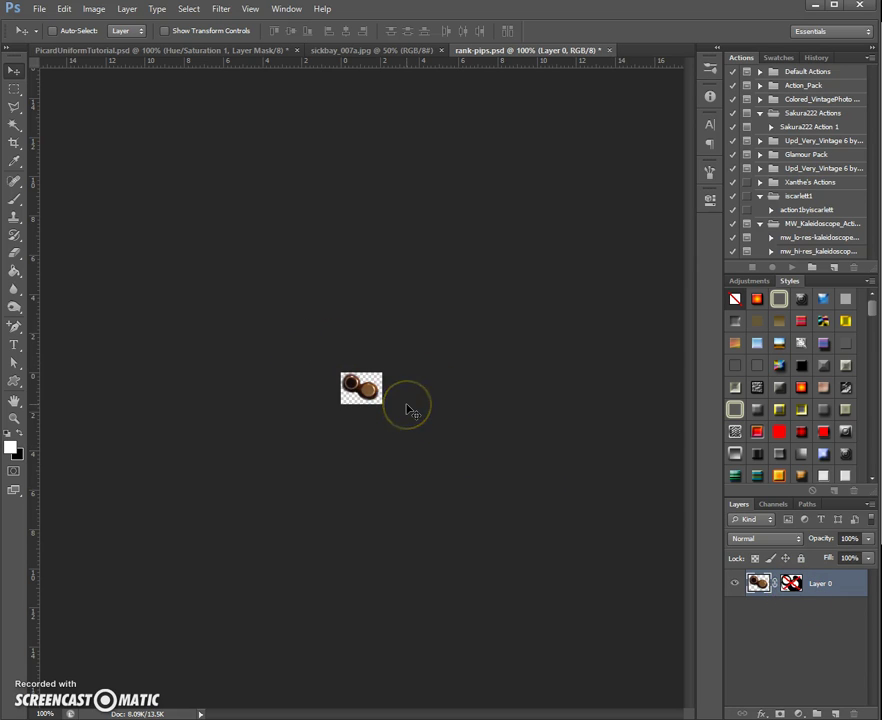
{"action": "scroll", "coordinate": [390, 404], "scroll_direction": "up", "scroll_amount": 5}
{"action": "mouse_move", "coordinate": [358, 394]}
{"action": "left_mouse_down"}
{"action": "mouse_move", "coordinate": [352, 370]}
{"action": "mouse_move", "coordinate": [402, 416]}
{"action": "mouse_move", "coordinate": [360, 372]}
{"action": "left_mouse_up"}
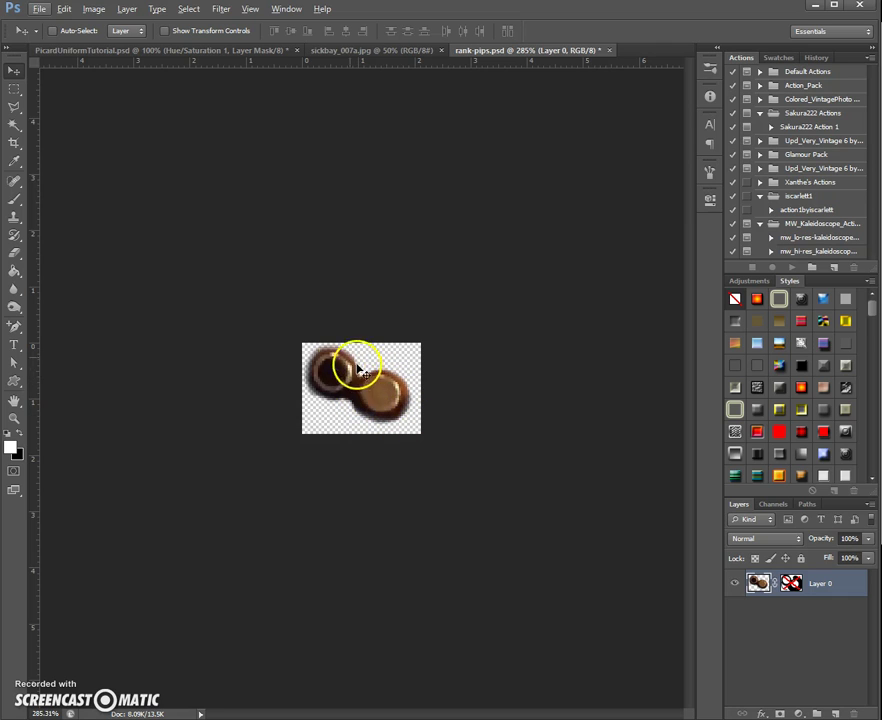
{"action": "left_click", "coordinate": [792, 585], "text": "shift"}
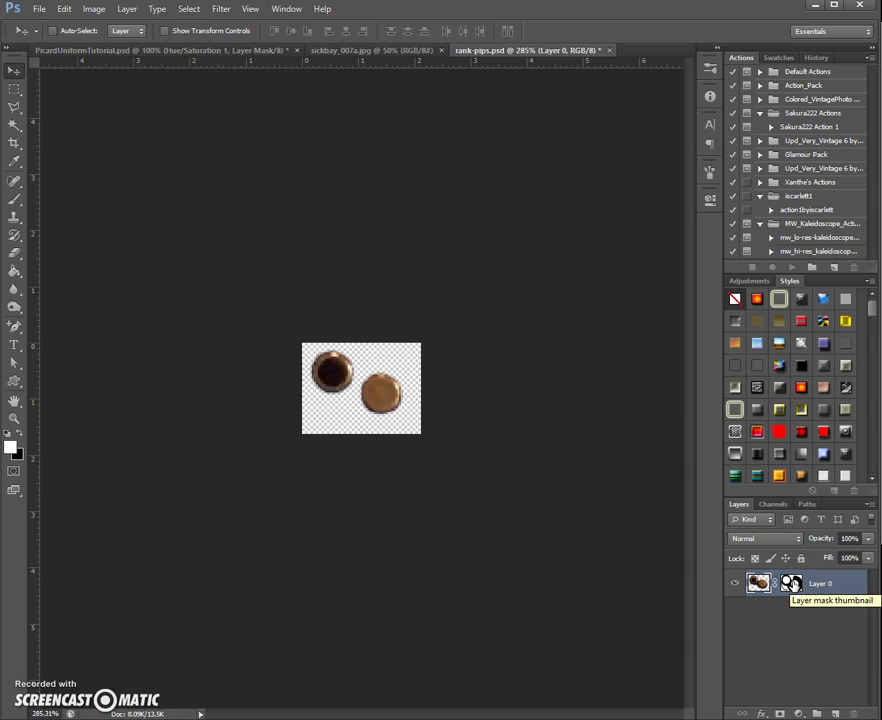
{"action": "left_click", "coordinate": [817, 588]}
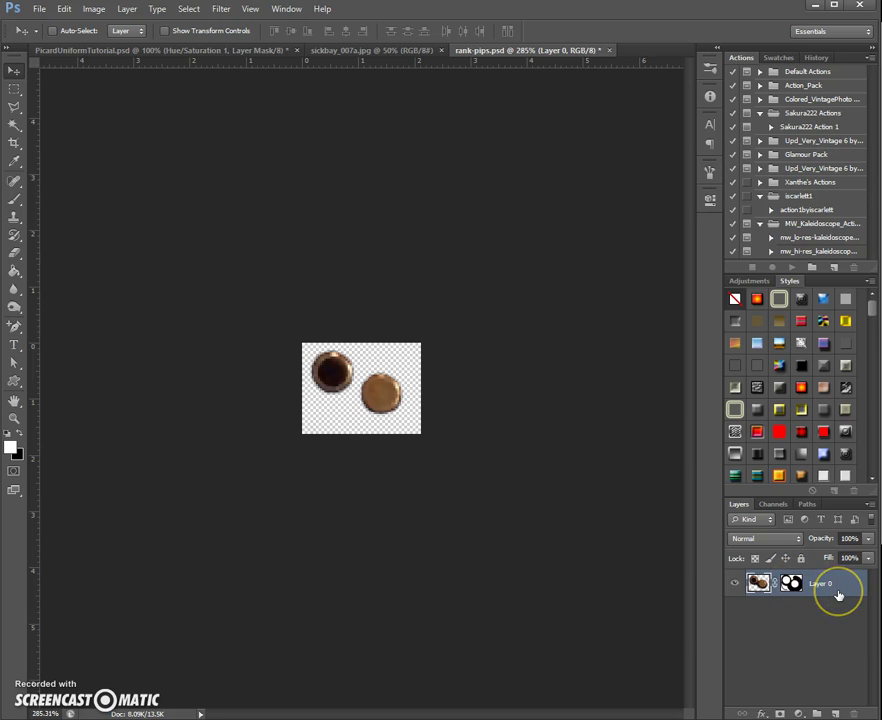
Step: Duplicate Layer 0 into PicardUniformTutorial.psd
{"action": "right_click", "coordinate": [840, 592]}
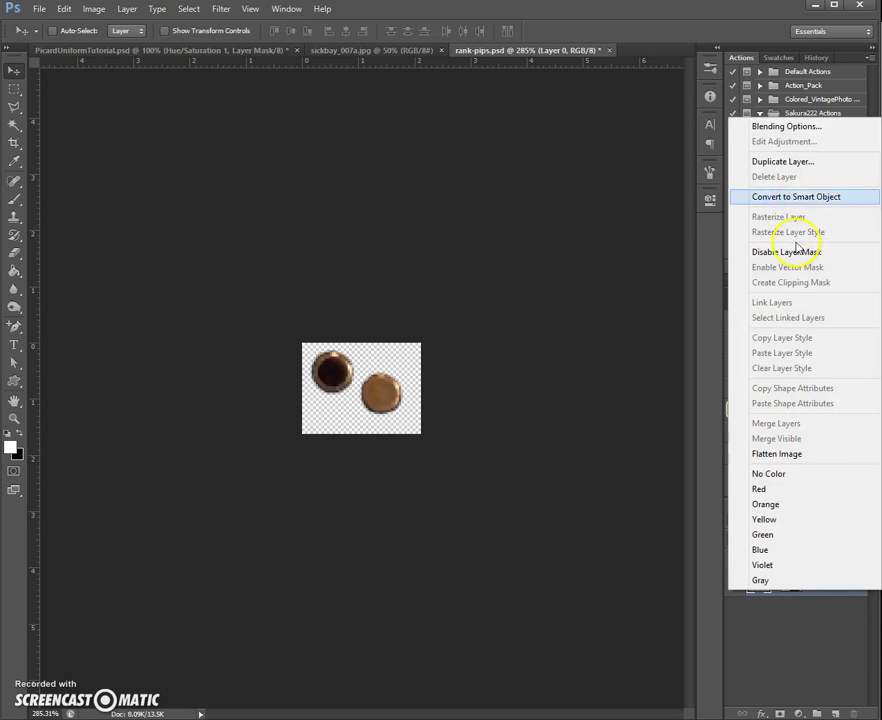
{"action": "left_click", "coordinate": [790, 163]}
{"action": "left_click", "coordinate": [551, 413]}
{"action": "left_click", "coordinate": [551, 426]}
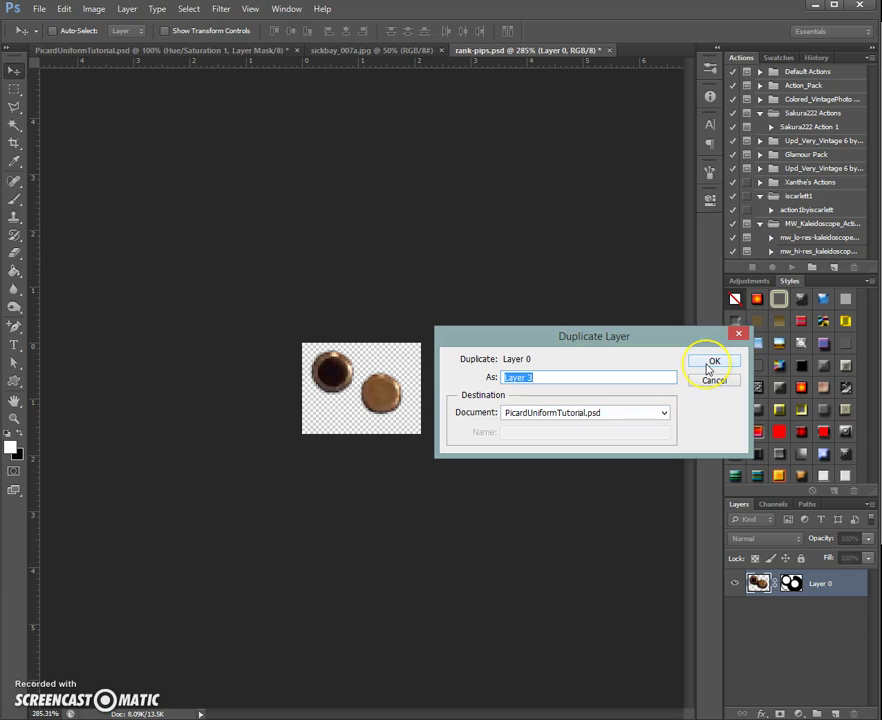
{"action": "left_click", "coordinate": [709, 364]}
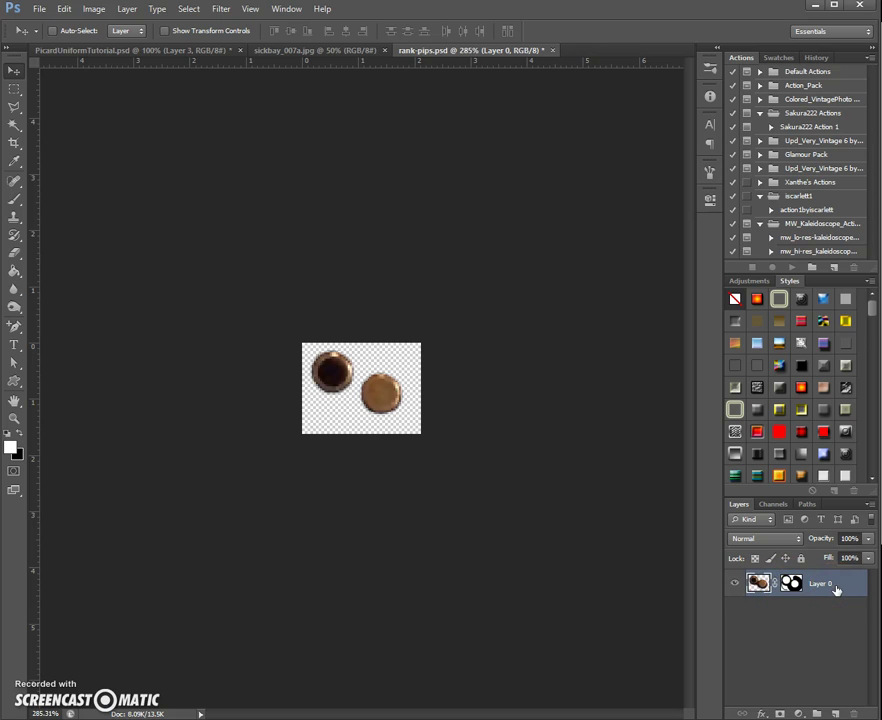
Step: Target the pips layer's image thumbnail and return to the uniform portrait document
{"action": "left_click_drag", "start_coordinate": [836, 590], "coordinate": [792, 586]}
{"action": "left_click", "coordinate": [757, 583]}
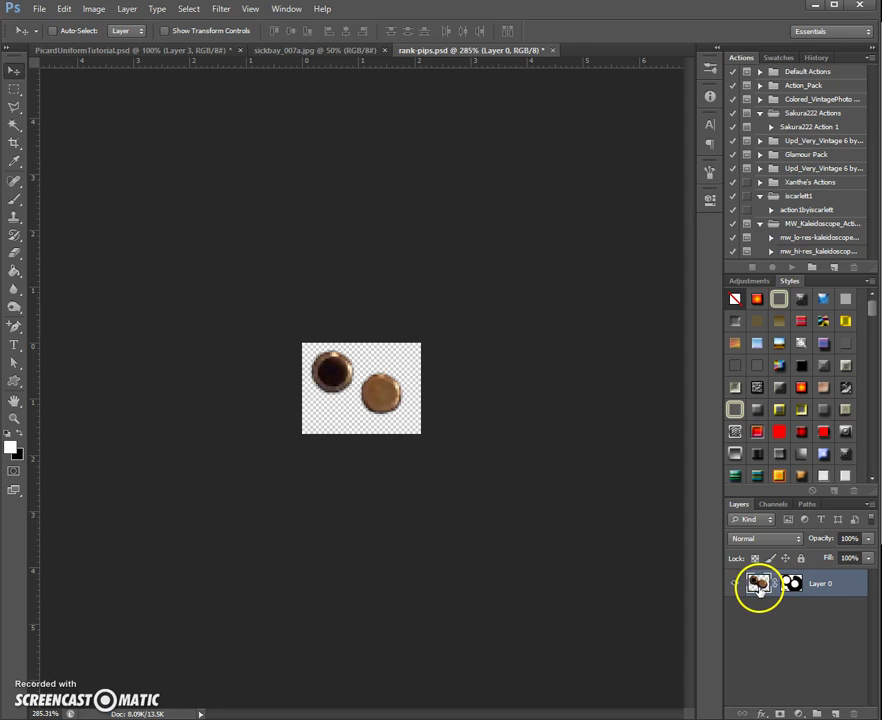
{"action": "left_click", "coordinate": [792, 585]}
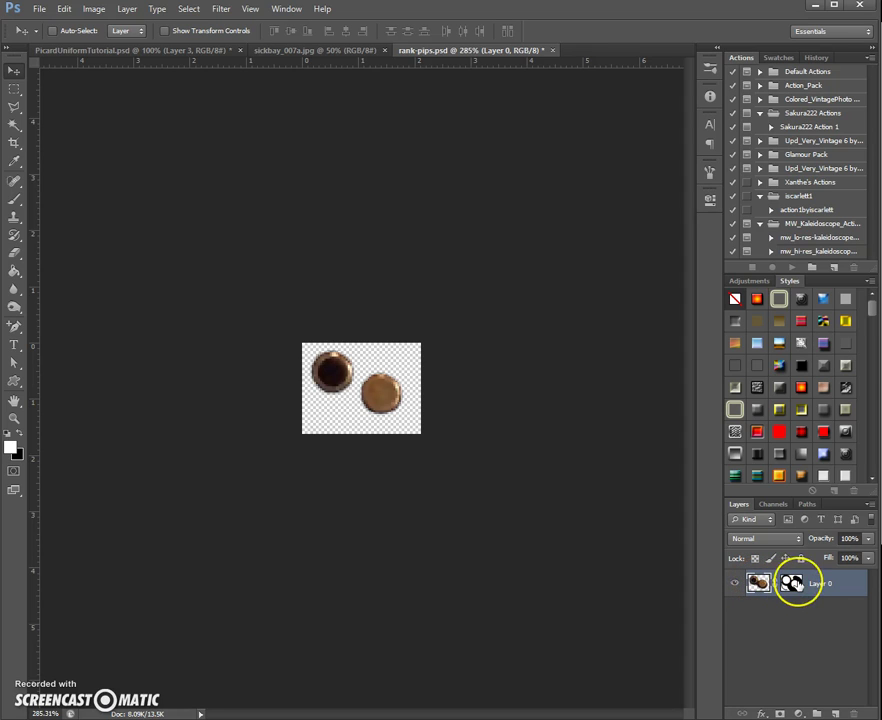
{"action": "left_click", "coordinate": [758, 583]}
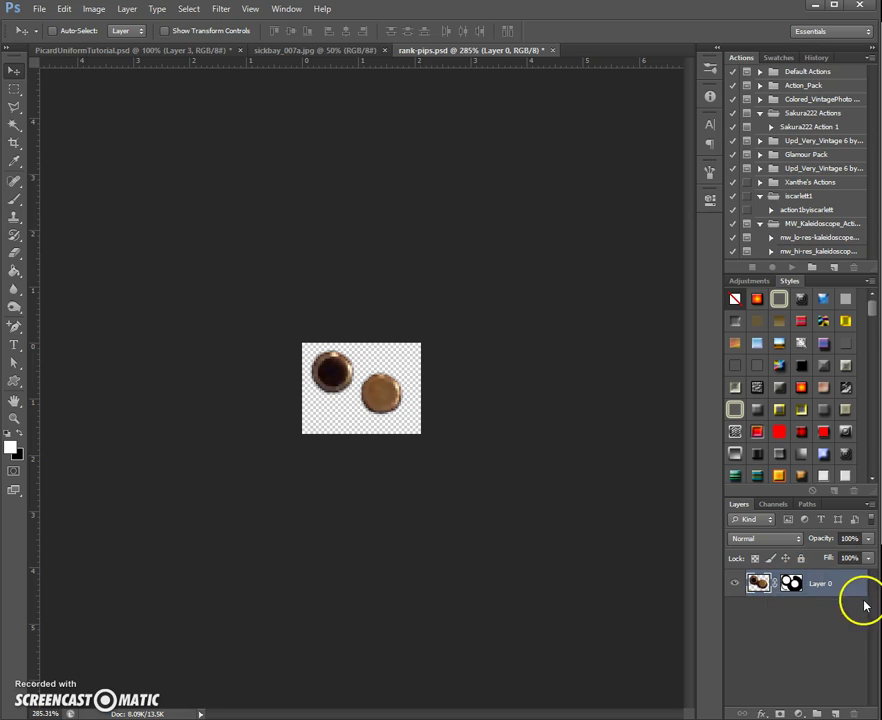
{"action": "left_click", "coordinate": [175, 57]}
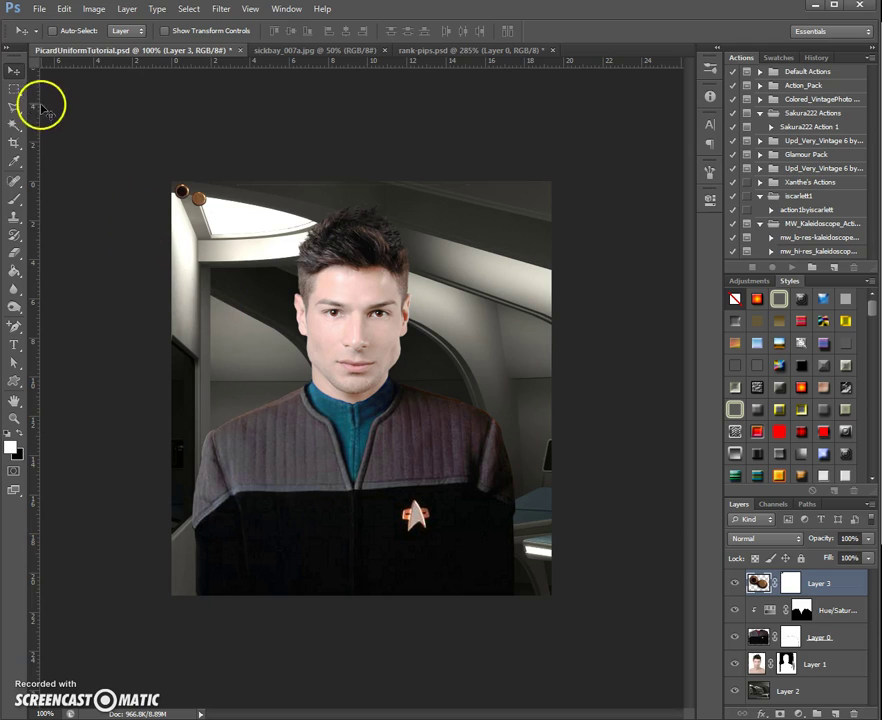
Step: Drag the pips onto the left side of the teal collar and zoom in to check placement
{"action": "left_click_drag", "start_coordinate": [187, 193], "coordinate": [341, 417]}
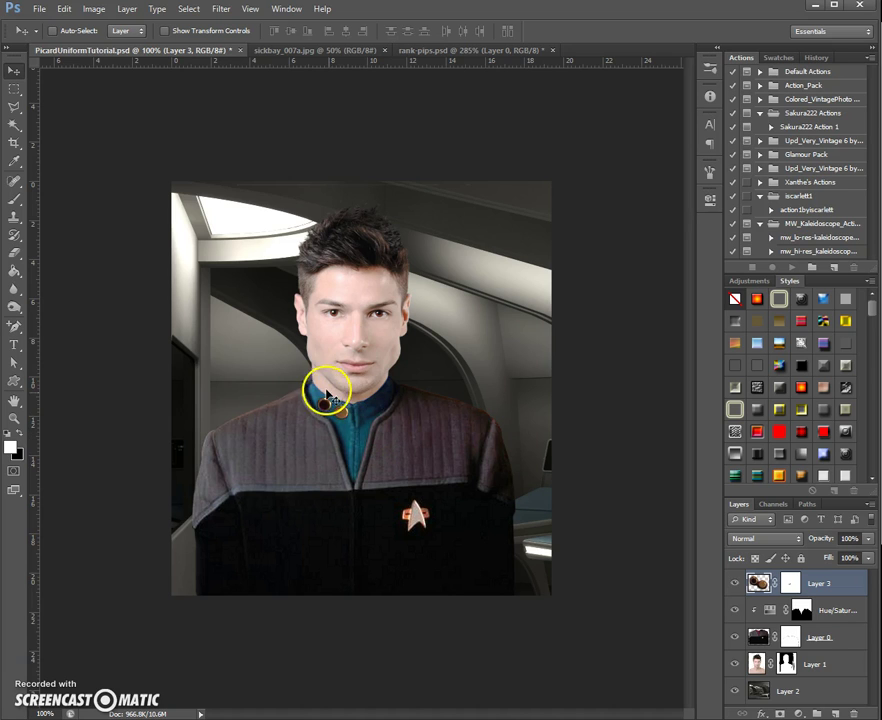
{"action": "scroll", "coordinate": [335, 403], "scroll_direction": "up", "scroll_amount": 4}
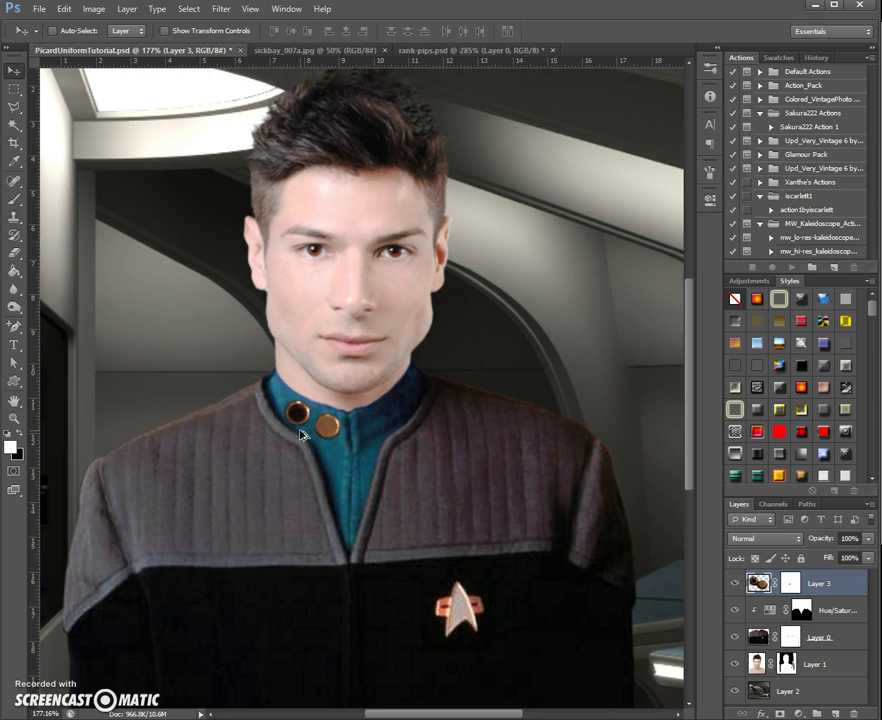
{"action": "scroll", "coordinate": [300, 433], "scroll_direction": "up", "scroll_amount": 3}
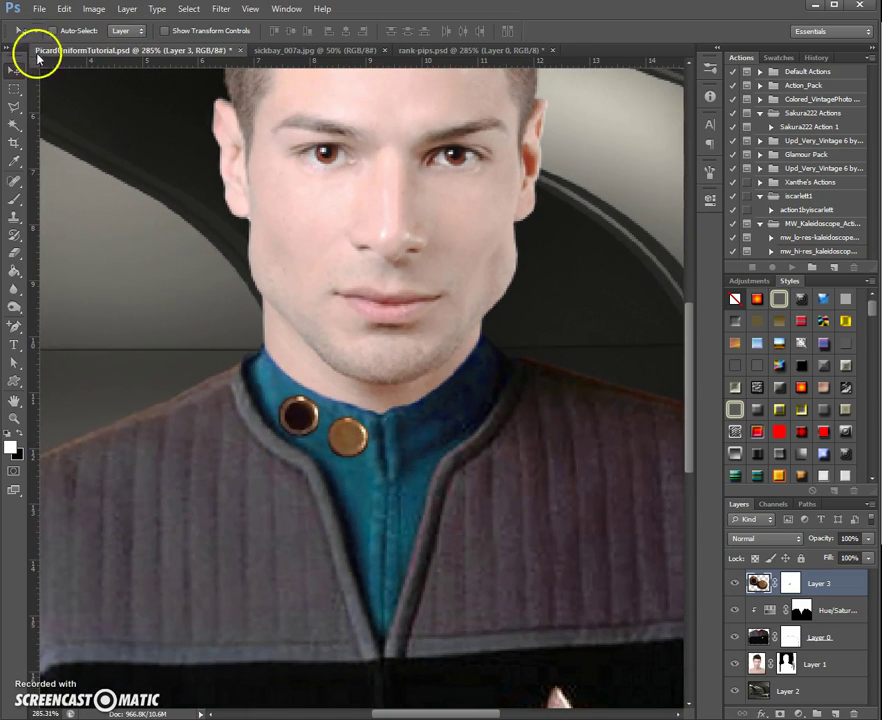
{"action": "left_click", "coordinate": [13, 419]}
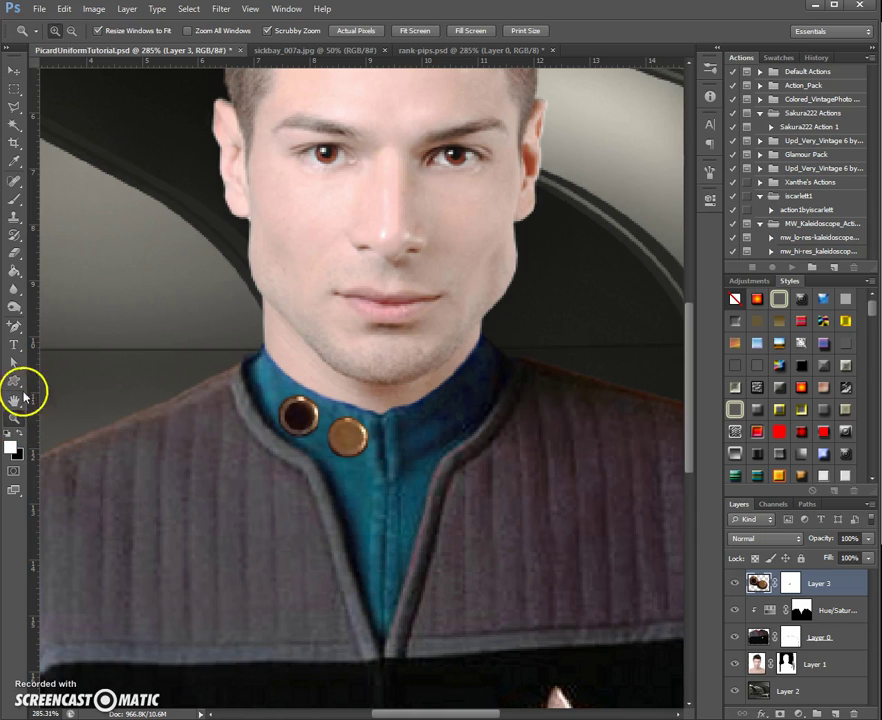
{"action": "left_click", "coordinate": [327, 413]}
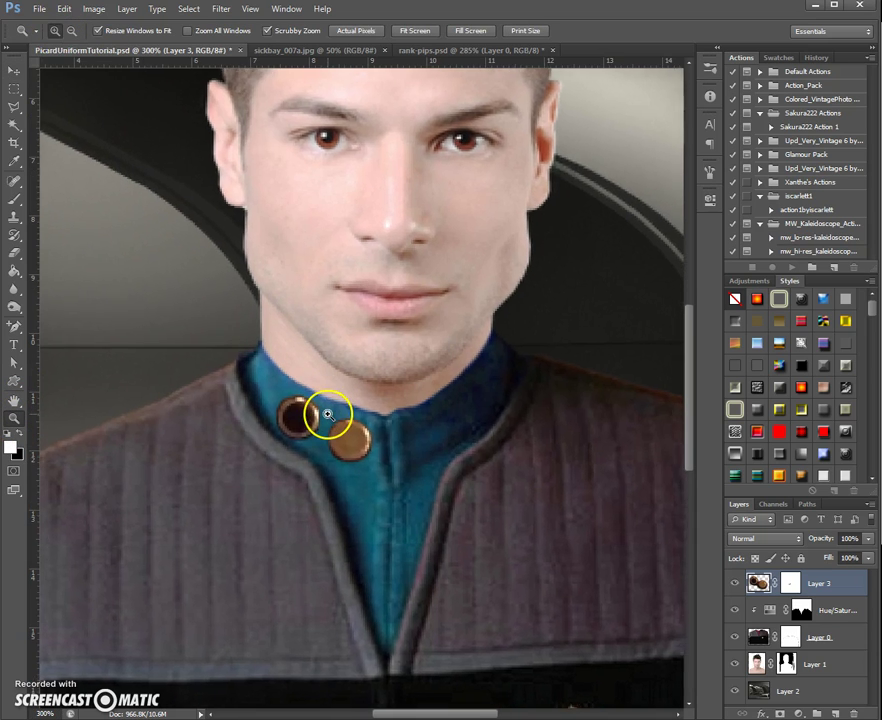
{"action": "left_click", "coordinate": [327, 413]}
{"action": "left_click", "coordinate": [305, 410]}
{"action": "left_click", "coordinate": [68, 33]}
{"action": "left_click", "coordinate": [330, 410]}
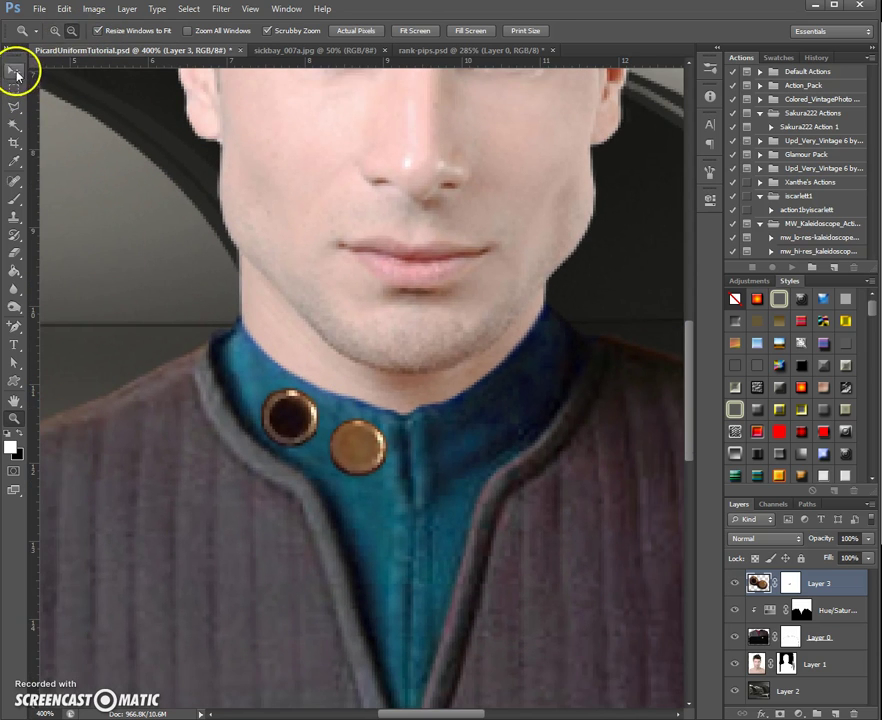
Step: Return to the Move tool and bring up Layer 3's mask options
{"action": "left_click", "coordinate": [17, 73]}
{"action": "scroll", "coordinate": [335, 433], "scroll_direction": "up", "scroll_amount": 2}
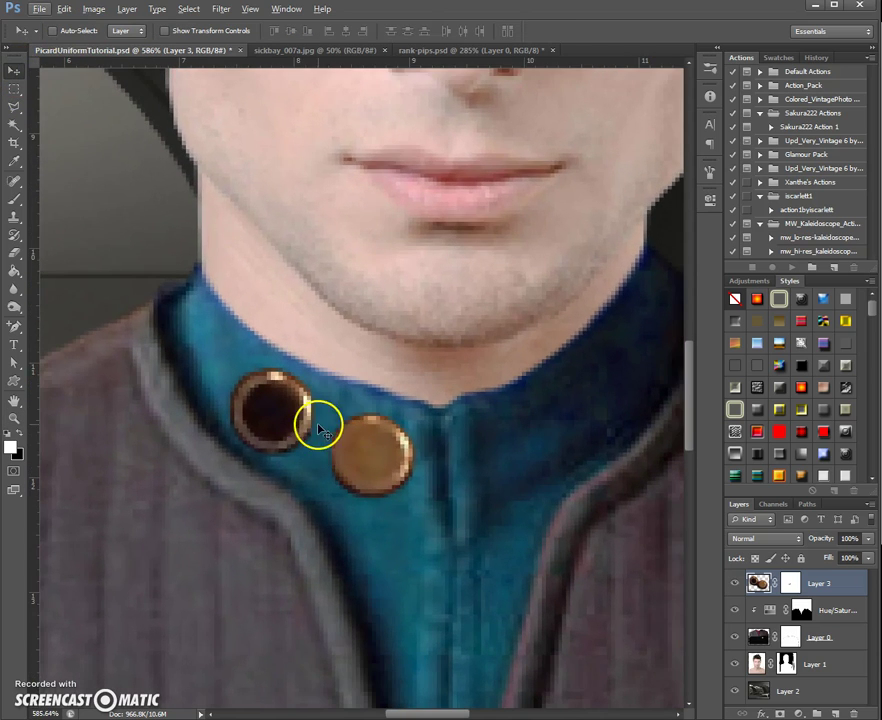
{"action": "scroll", "coordinate": [402, 467], "scroll_direction": "down", "scroll_amount": 5}
{"action": "scroll", "coordinate": [398, 468], "scroll_direction": "up", "scroll_amount": 2}
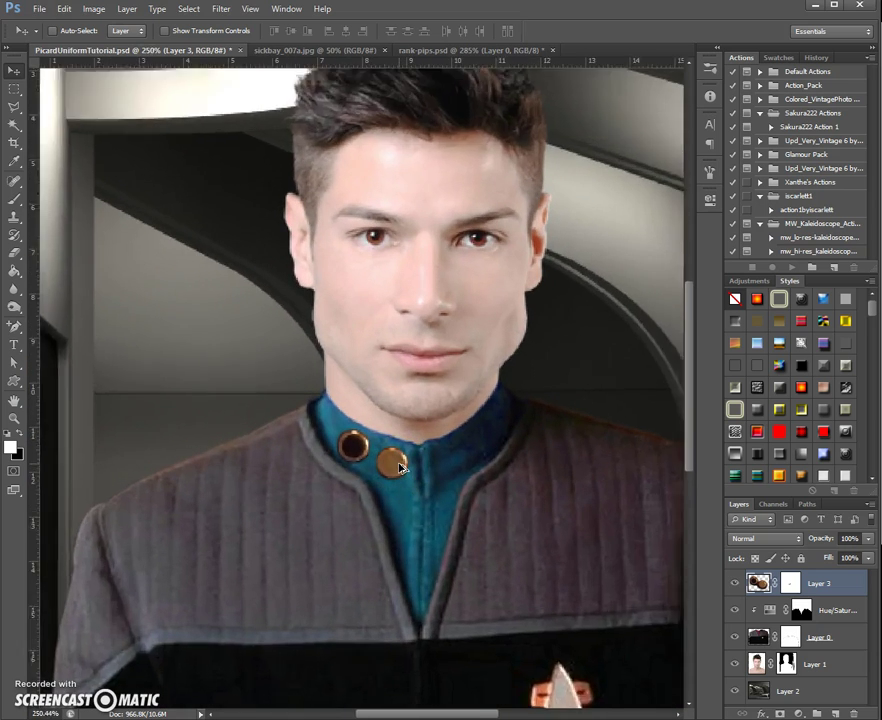
{"action": "scroll", "coordinate": [400, 468], "scroll_direction": "up", "scroll_amount": 1}
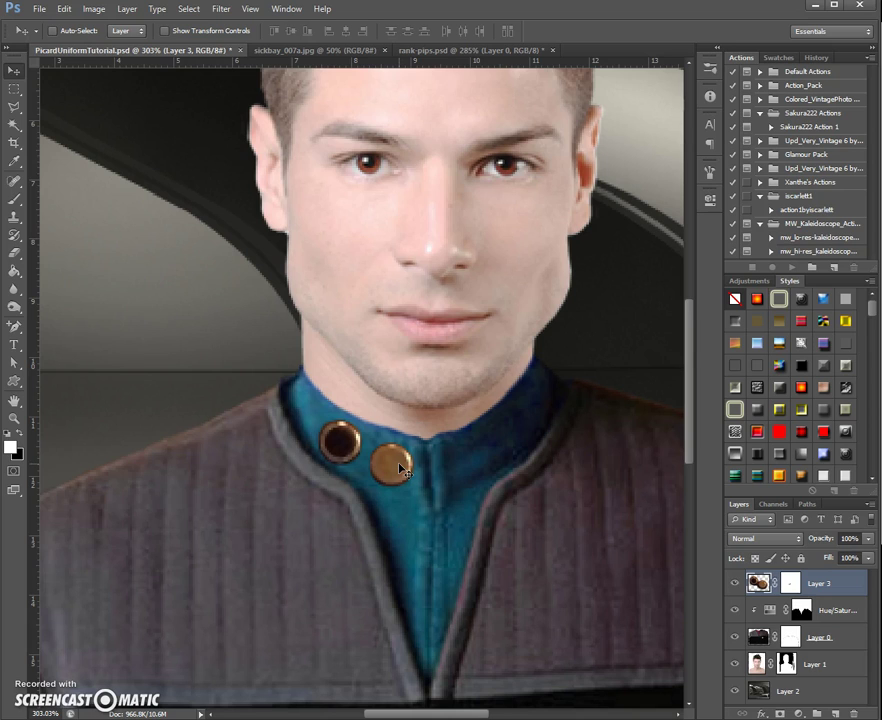
{"action": "right_click", "coordinate": [798, 588]}
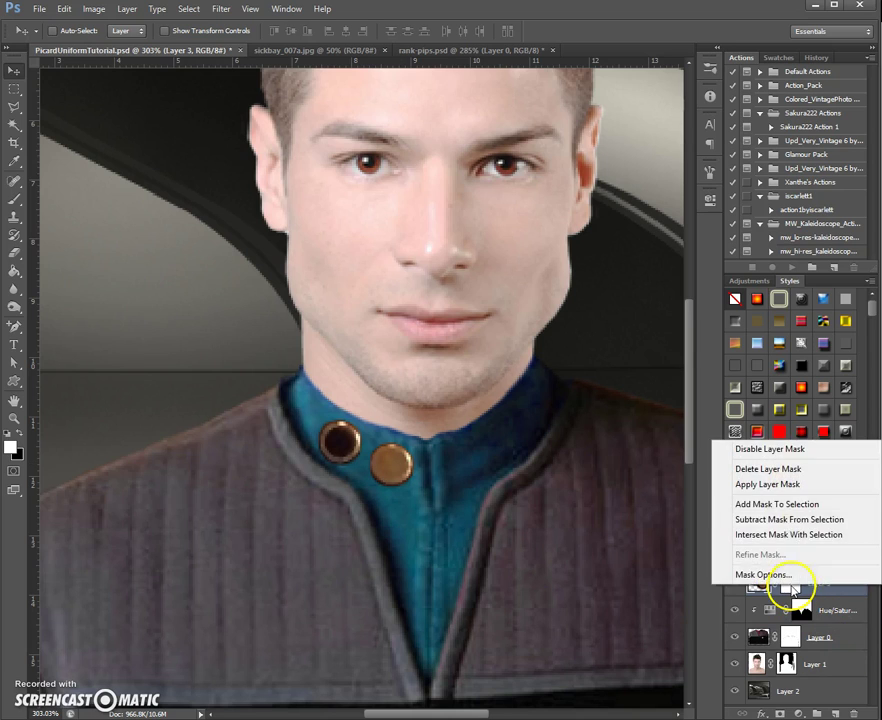
Step: Apply Layer 3's mask permanently and select the flattened pips layer
{"action": "left_click", "coordinate": [764, 484]}
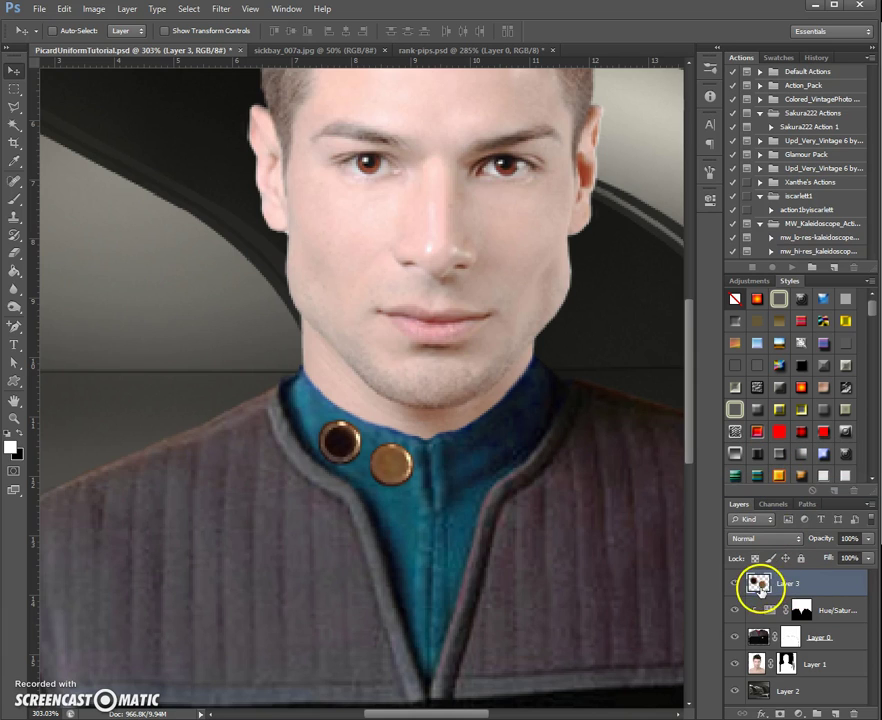
{"action": "left_click", "coordinate": [776, 592]}
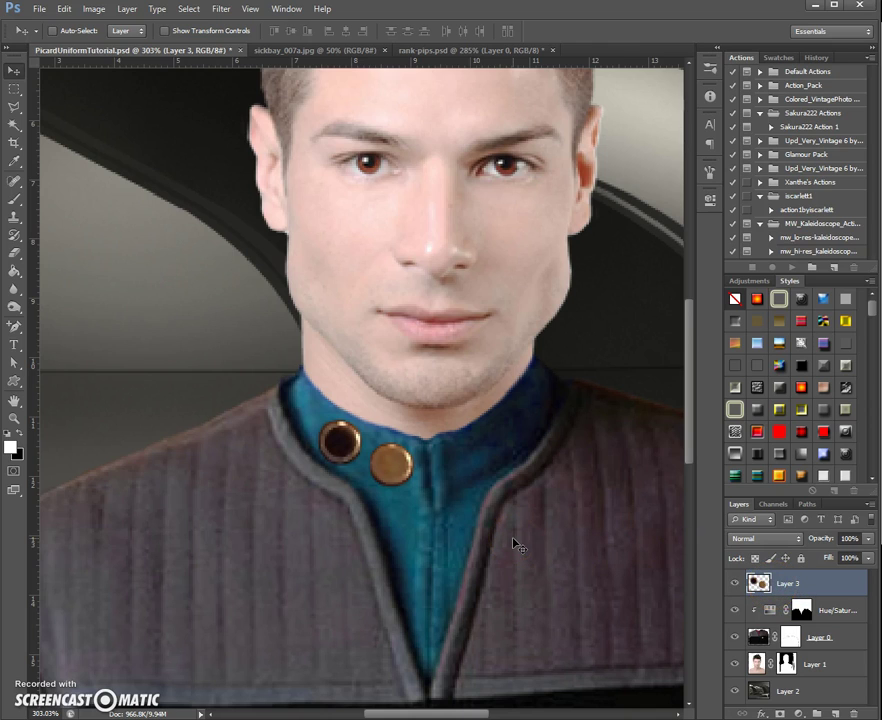
{"action": "left_click_drag", "start_coordinate": [836, 640], "coordinate": [762, 587]}
{"action": "right_click", "coordinate": [762, 587]}
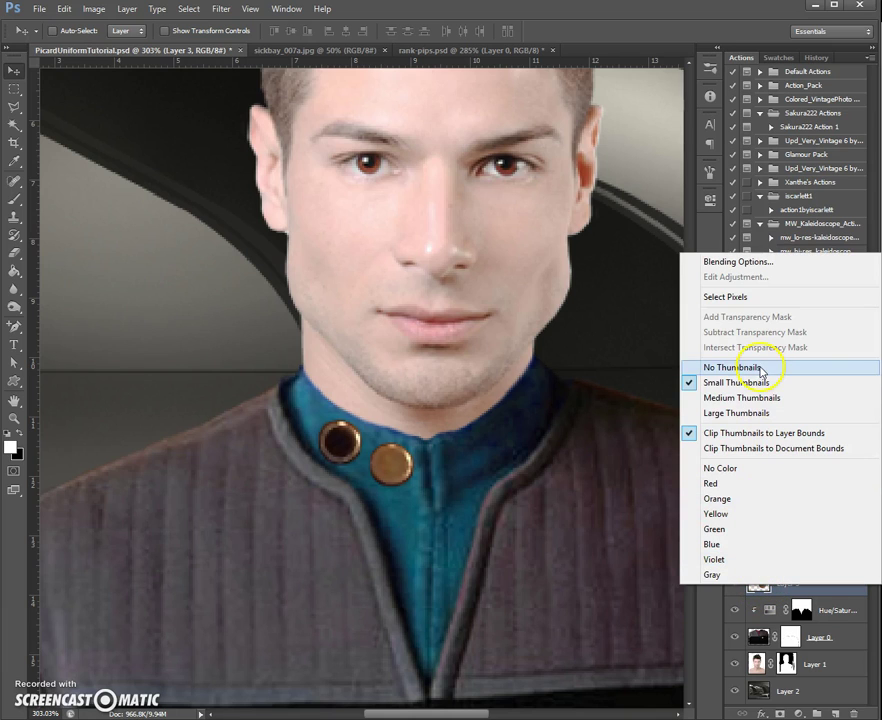
{"action": "left_click", "coordinate": [812, 576]}
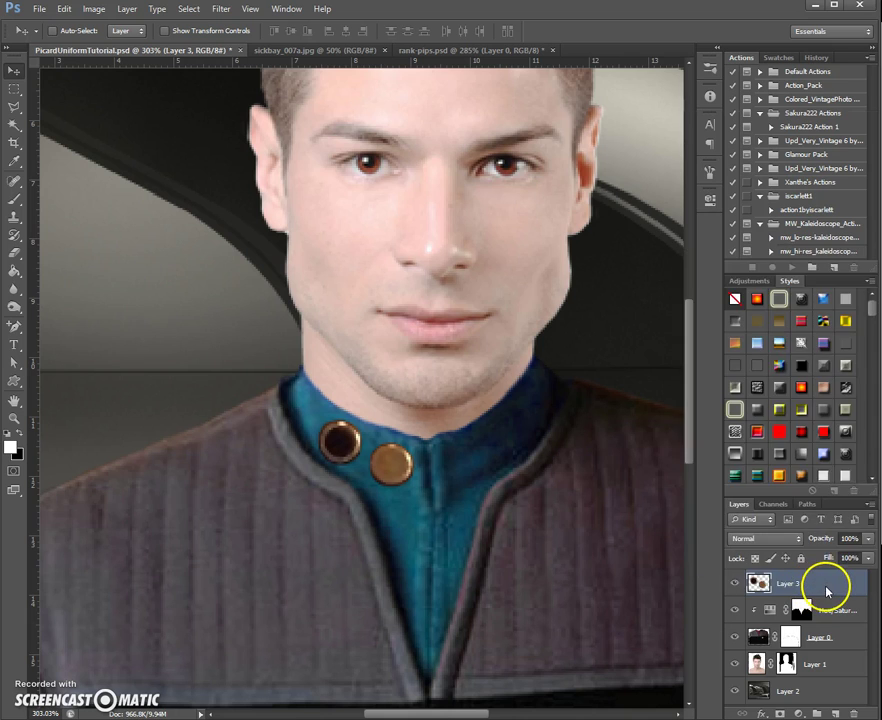
Step: Convert Layer 3 into a Smart Object and bring up Edit > Transform
{"action": "right_click", "coordinate": [812, 592]}
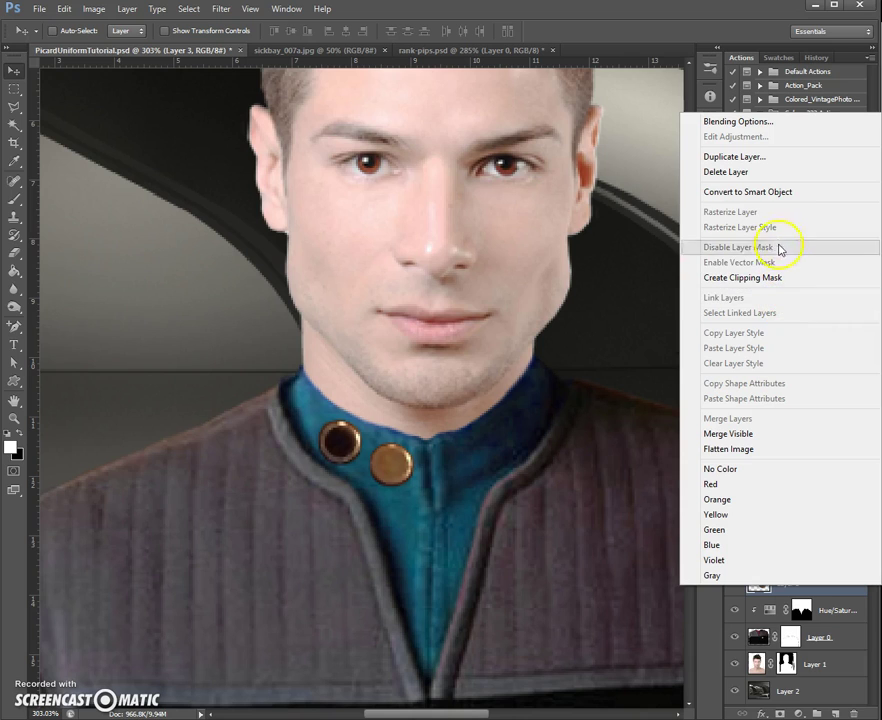
{"action": "left_click", "coordinate": [779, 196]}
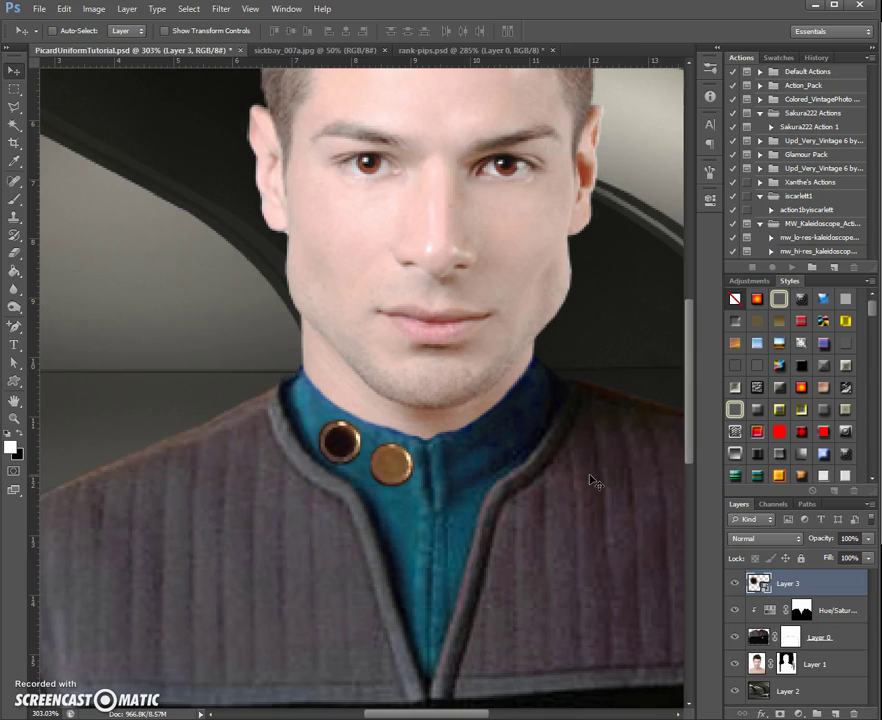
{"action": "left_click", "coordinate": [550, 463]}
{"action": "left_click", "coordinate": [471, 438]}
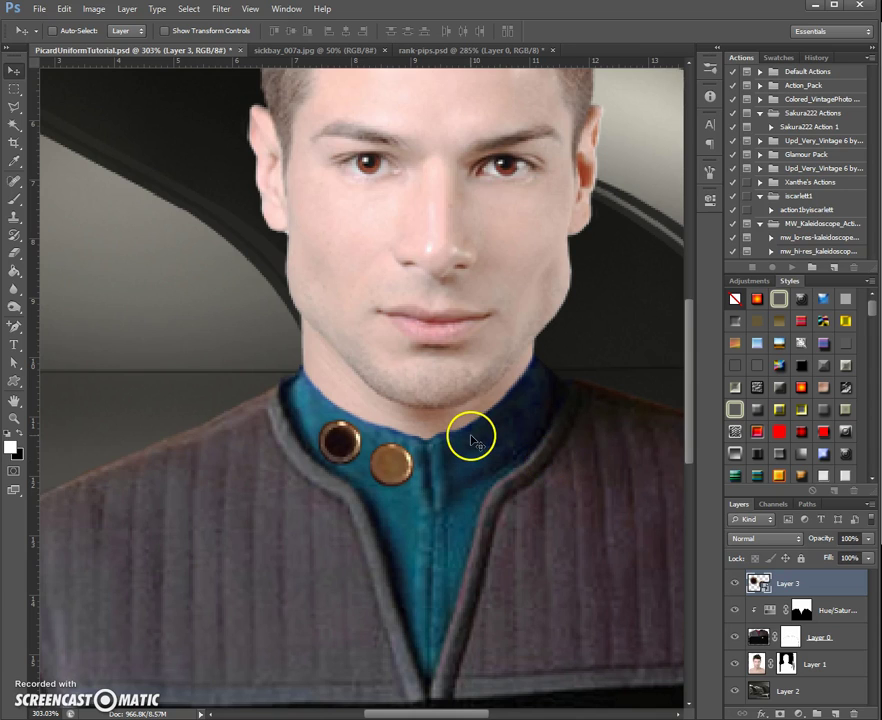
{"action": "left_click", "coordinate": [64, 9]}
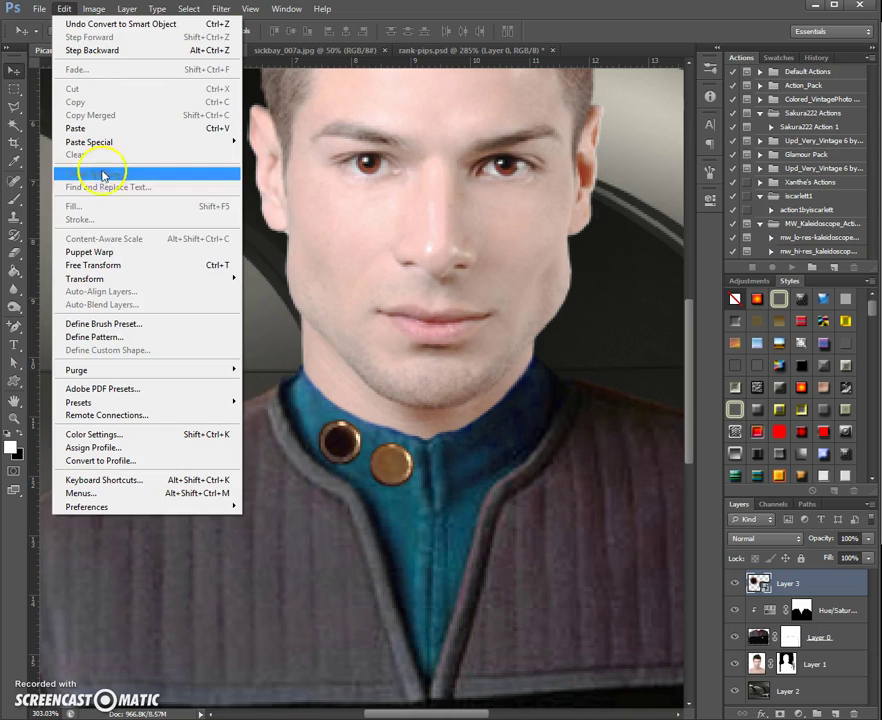
{"action": "left_click_drag", "start_coordinate": [112, 279], "coordinate": [299, 323]}
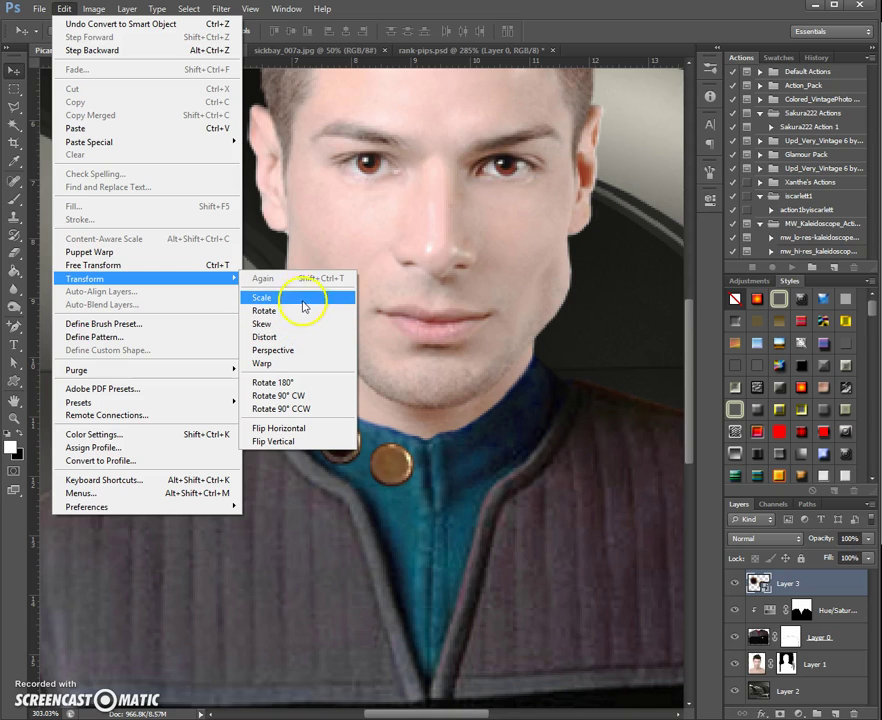
Step: Scale the pips down to about 52% with Transform > Scale and commit the resize
{"action": "left_click_drag", "start_coordinate": [232, 265], "coordinate": [316, 300]}
{"action": "mouse_move", "coordinate": [316, 300]}
{"action": "left_mouse_down"}
{"action": "mouse_move", "coordinate": [305, 309]}
{"action": "mouse_move", "coordinate": [307, 299]}
{"action": "left_mouse_up"}
{"action": "left_click", "coordinate": [307, 298]}
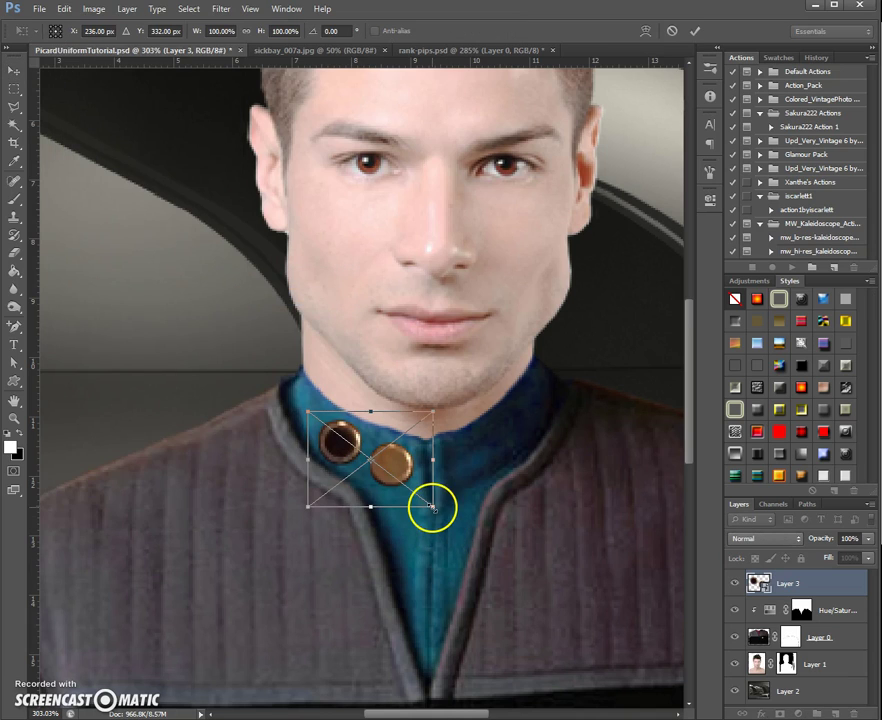
{"action": "left_click_drag", "start_coordinate": [435, 515], "coordinate": [374, 463]}
{"action": "scroll", "coordinate": [455, 525], "scroll_direction": "down", "scroll_amount": 5}
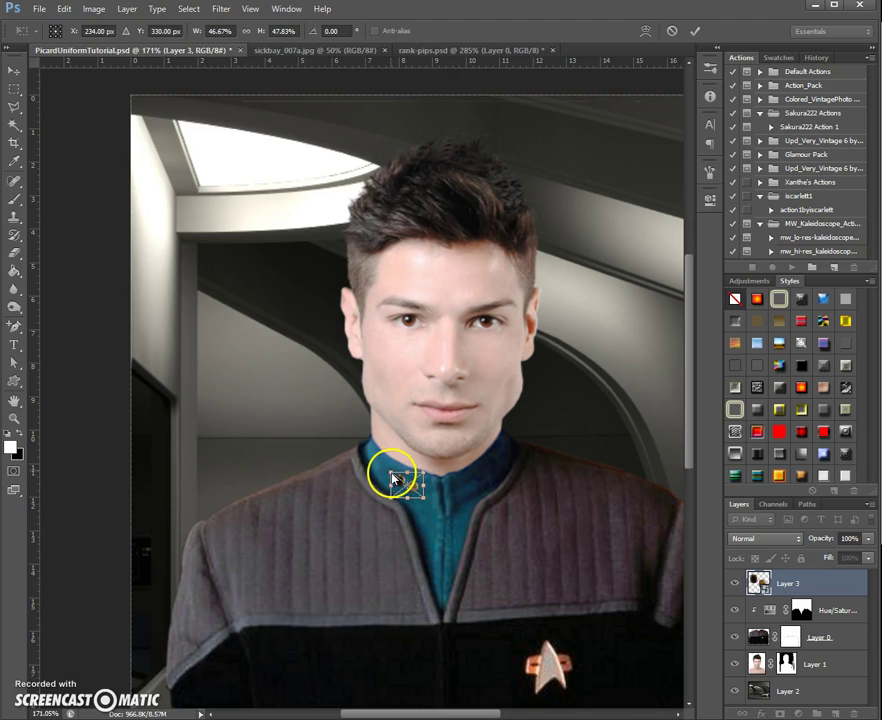
{"action": "left_click_drag", "start_coordinate": [390, 472], "coordinate": [396, 480]}
{"action": "left_click", "coordinate": [694, 31]}
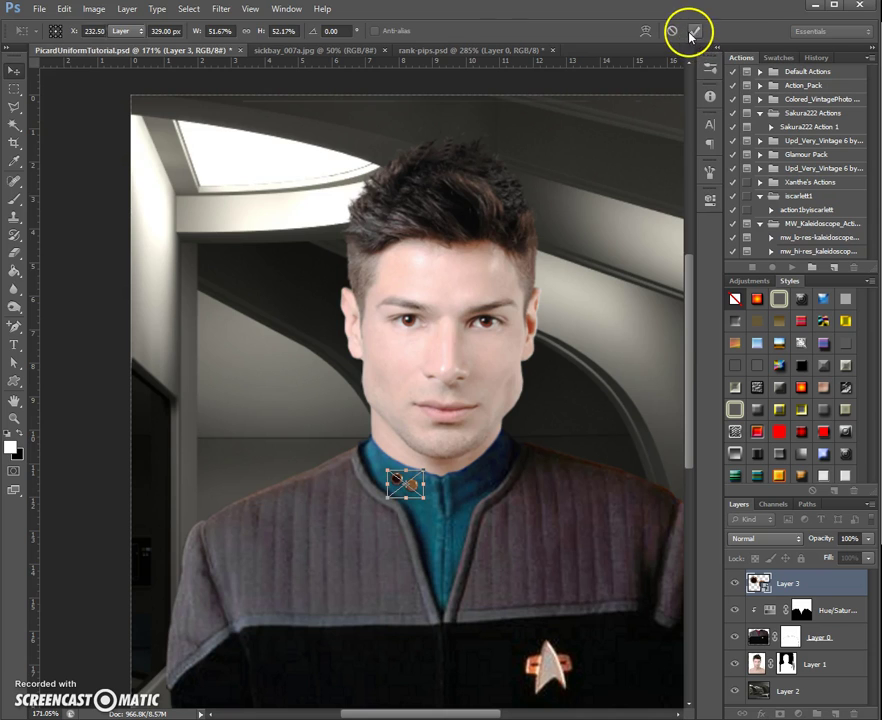
{"action": "left_click_drag", "start_coordinate": [437, 482], "coordinate": [465, 482]}
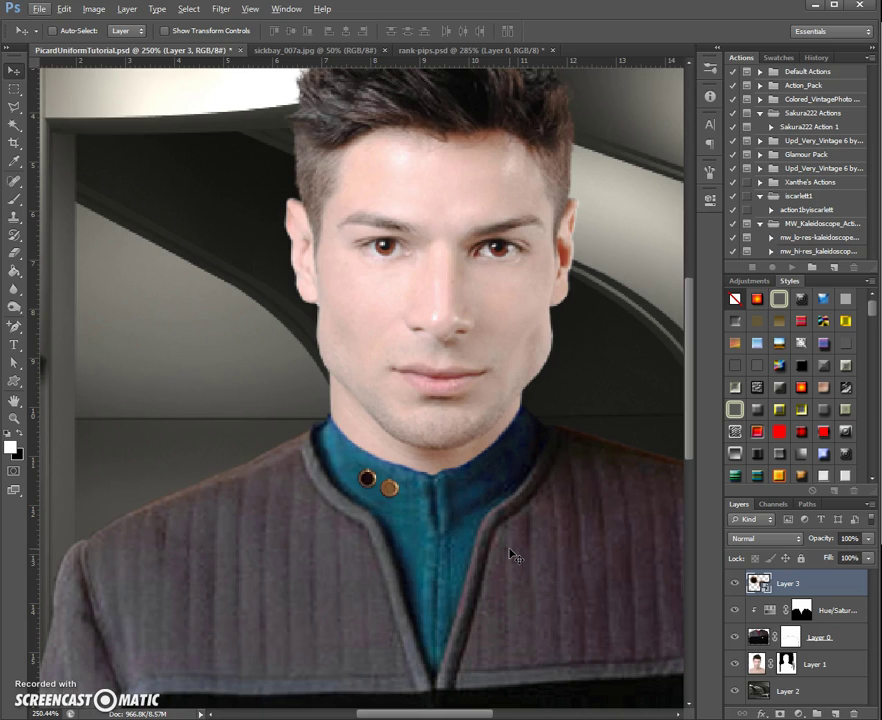
Step: Give the pips layer a drop shadow at 135°, size and distance 3 px, with higher opacity
{"action": "left_click", "coordinate": [820, 590]}
{"action": "right_click", "coordinate": [820, 590]}
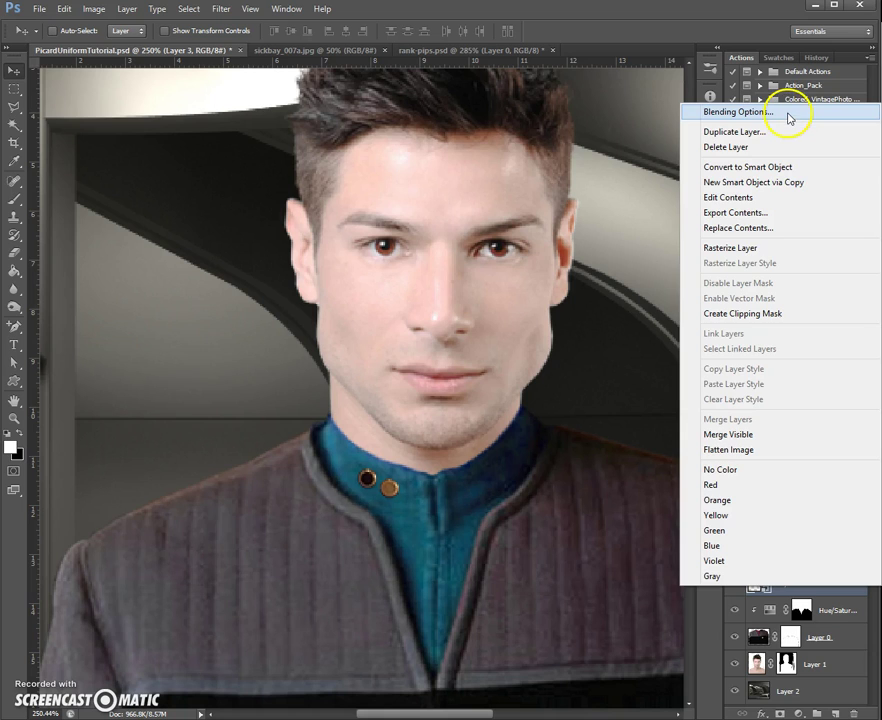
{"action": "left_click", "coordinate": [789, 116]}
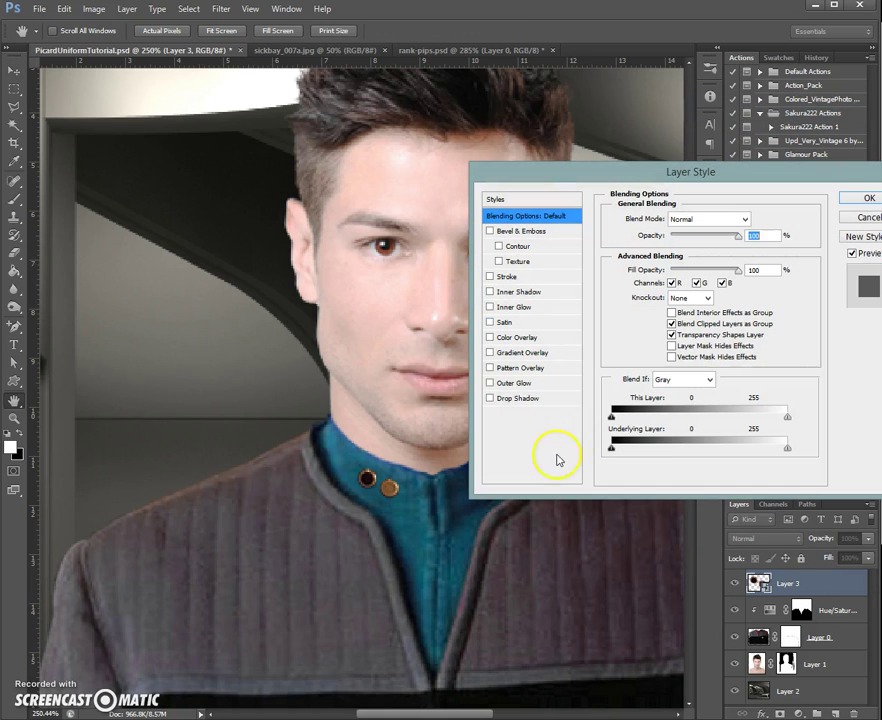
{"action": "left_click", "coordinate": [492, 401]}
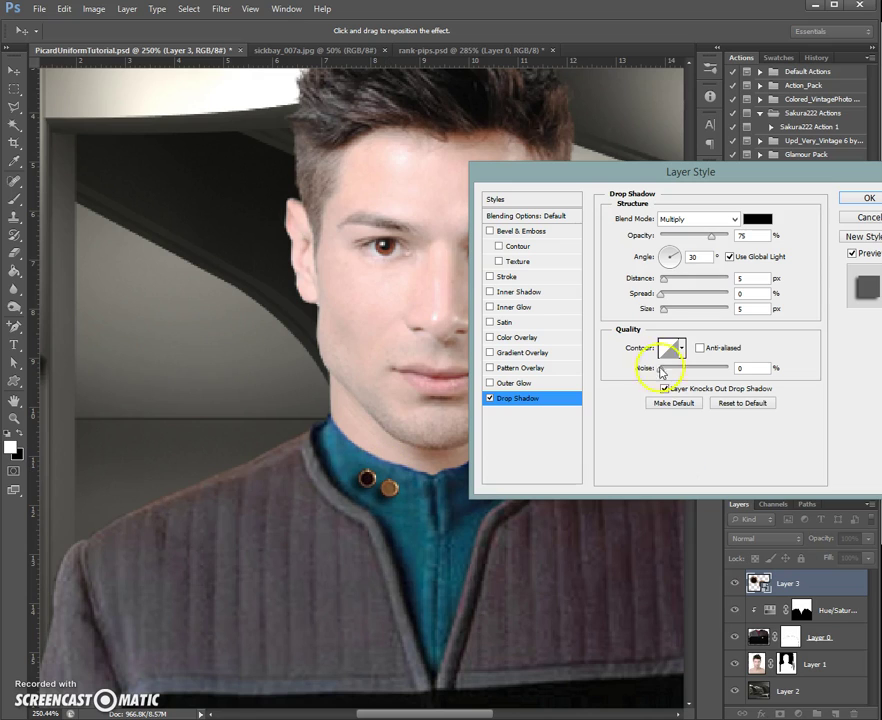
{"action": "left_click_drag", "start_coordinate": [678, 257], "coordinate": [659, 258]}
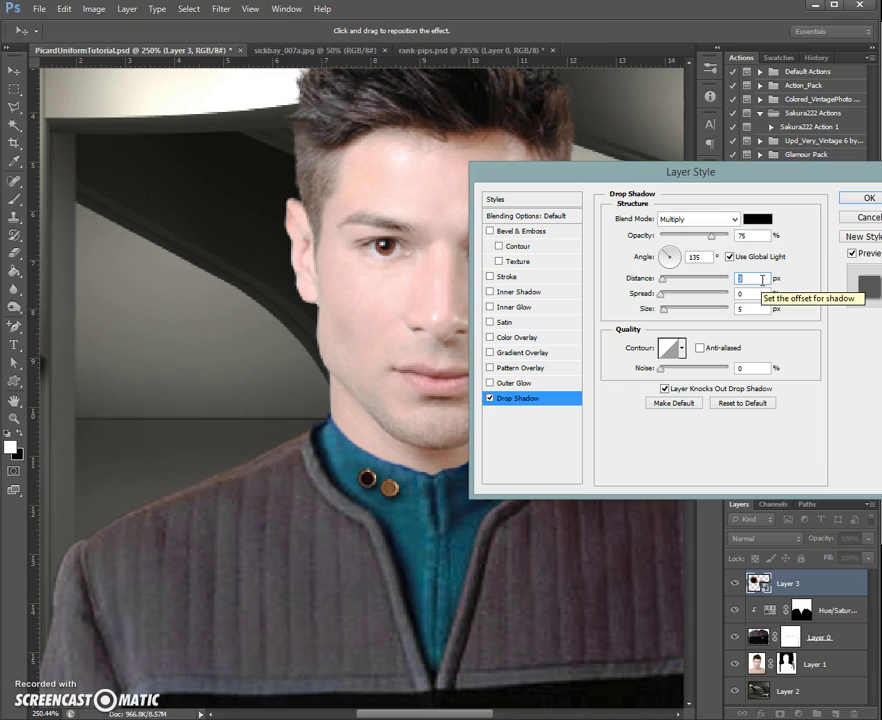
{"action": "left_click", "coordinate": [758, 309]}
{"action": "type", "text": "3"}
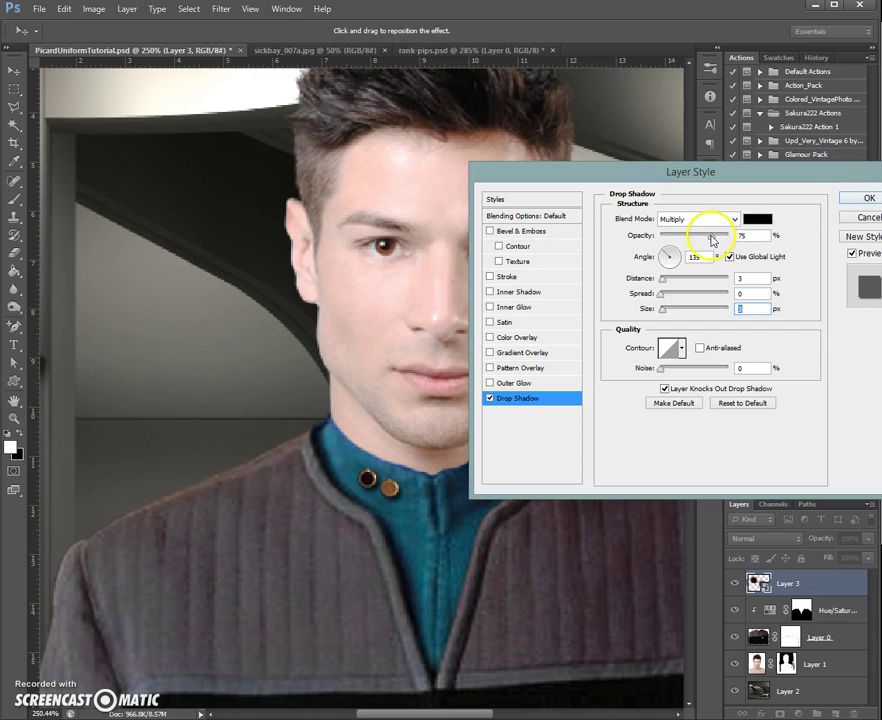
{"action": "mouse_move", "coordinate": [713, 236]}
{"action": "left_mouse_down"}
{"action": "mouse_move", "coordinate": [723, 237]}
{"action": "mouse_move", "coordinate": [677, 239]}
{"action": "mouse_move", "coordinate": [726, 240]}
{"action": "left_mouse_up"}
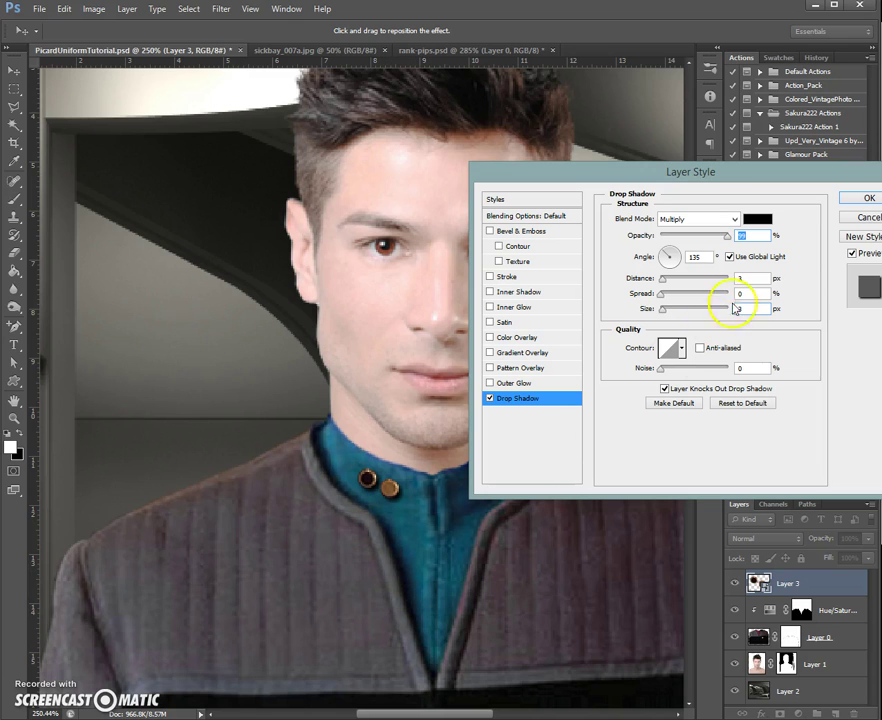
{"action": "left_click", "coordinate": [868, 200]}
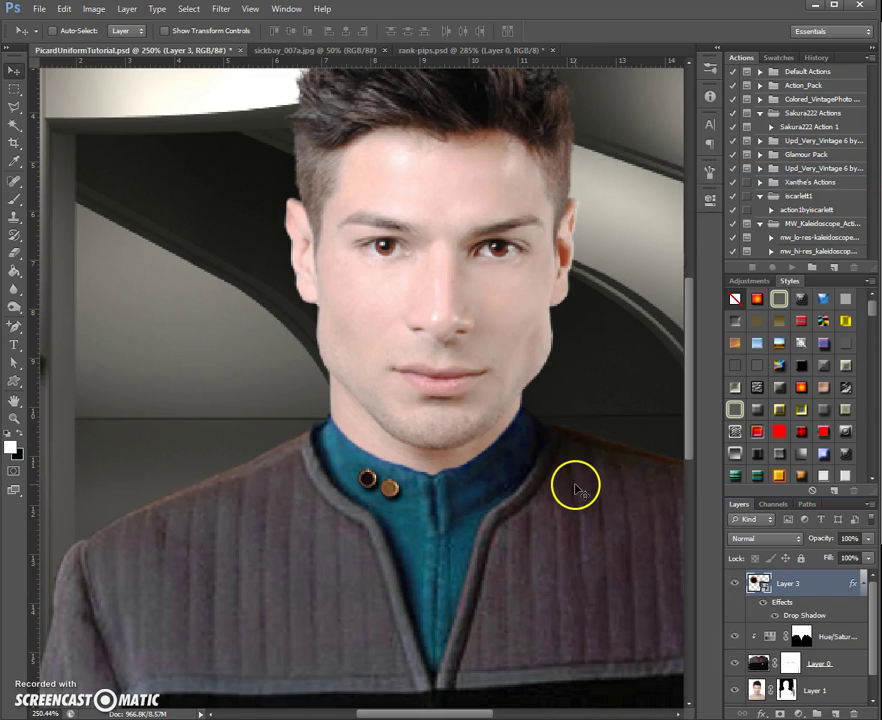
{"action": "key", "text": "ctrl+0"}
{"action": "scroll", "coordinate": [339, 400], "scroll_direction": "up", "scroll_amount": 5}
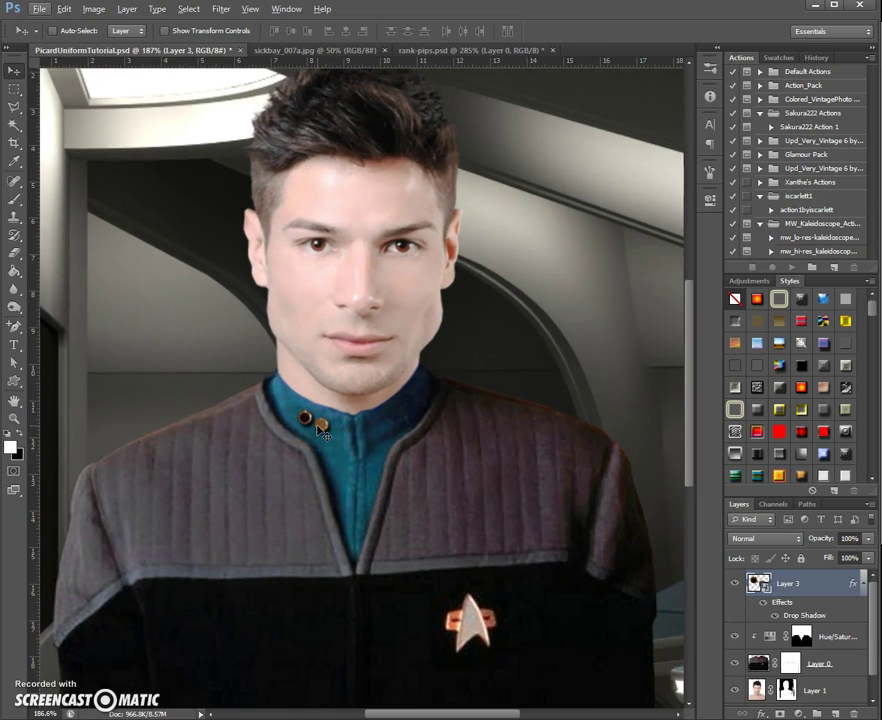
{"action": "left_click", "coordinate": [418, 470]}
{"action": "left_click", "coordinate": [418, 470]}
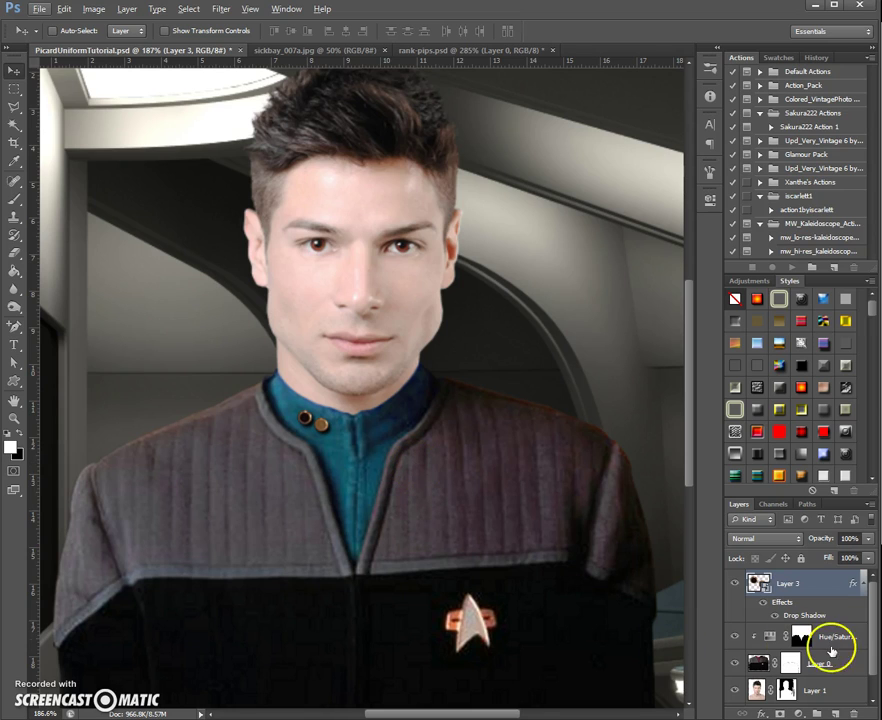
Step: Clip a Hue/Saturation adjustment to the pips at Saturation -35 and Lightness -22
{"action": "left_click", "coordinate": [798, 713]}
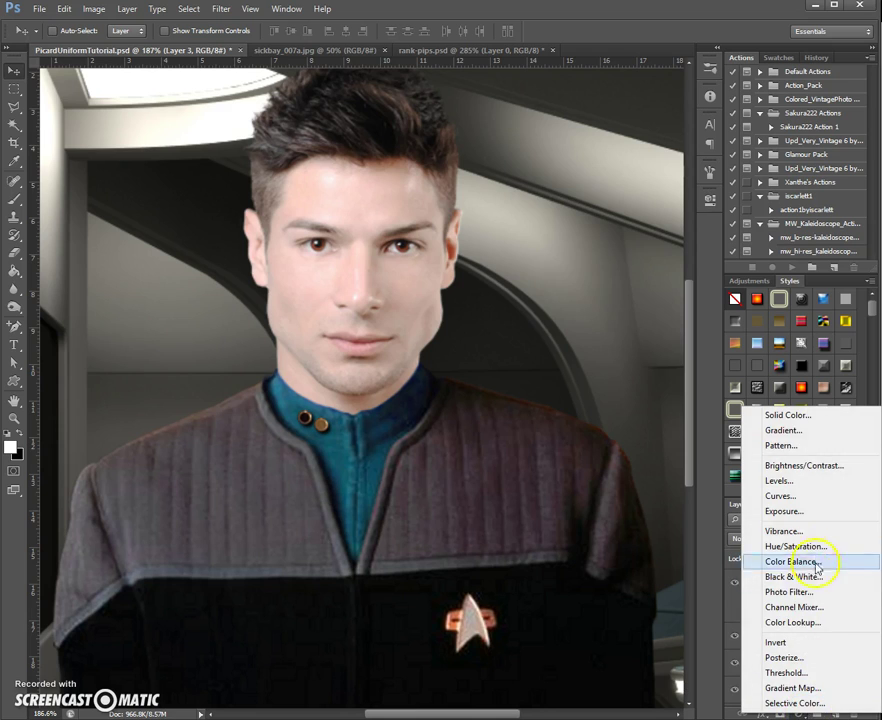
{"action": "left_click", "coordinate": [815, 549]}
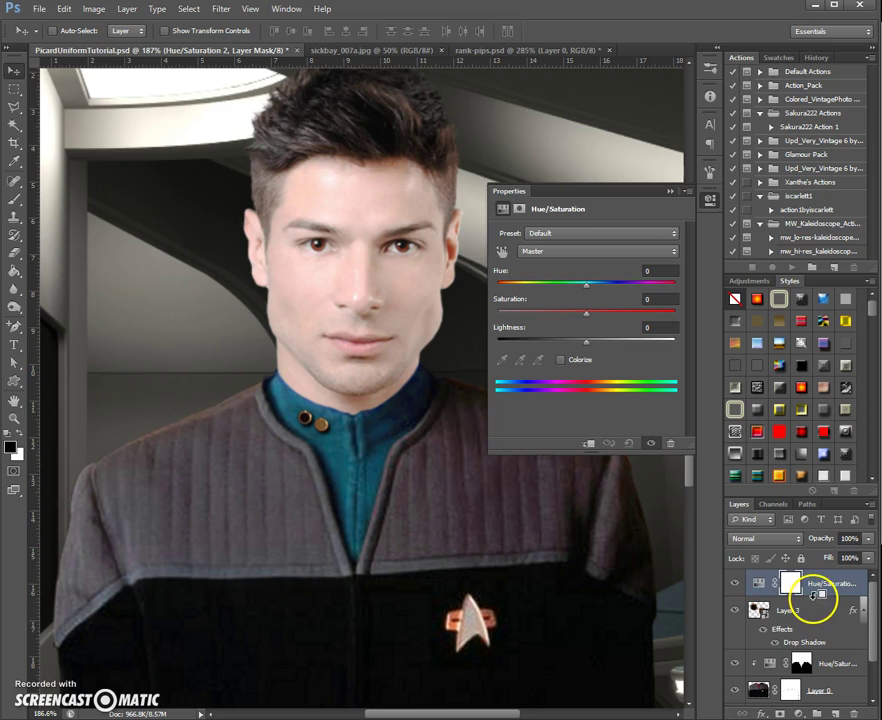
{"action": "left_click", "coordinate": [816, 596], "text": "alt"}
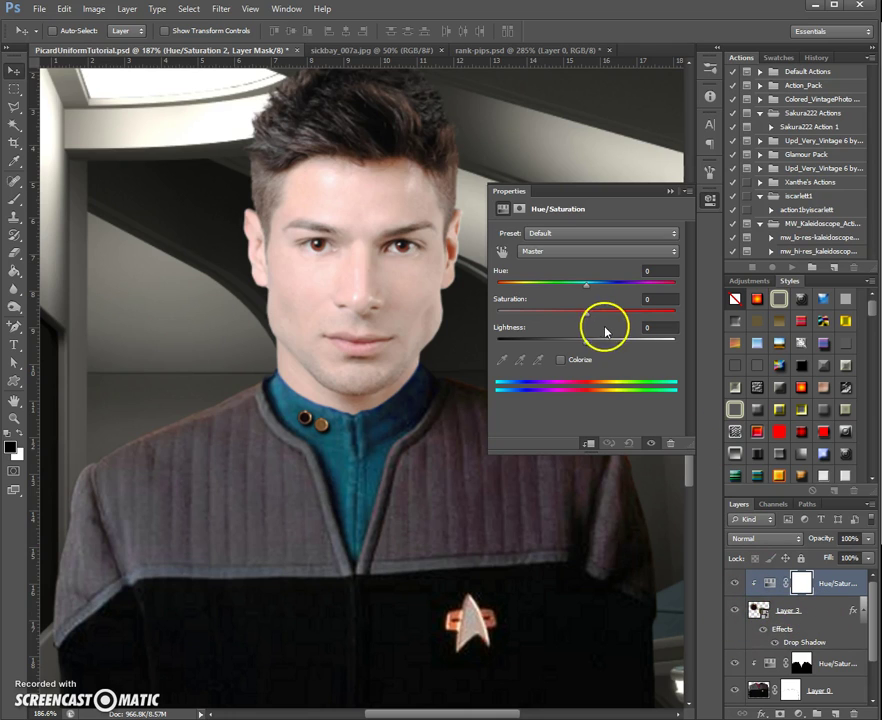
{"action": "left_click_drag", "start_coordinate": [585, 320], "coordinate": [567, 348]}
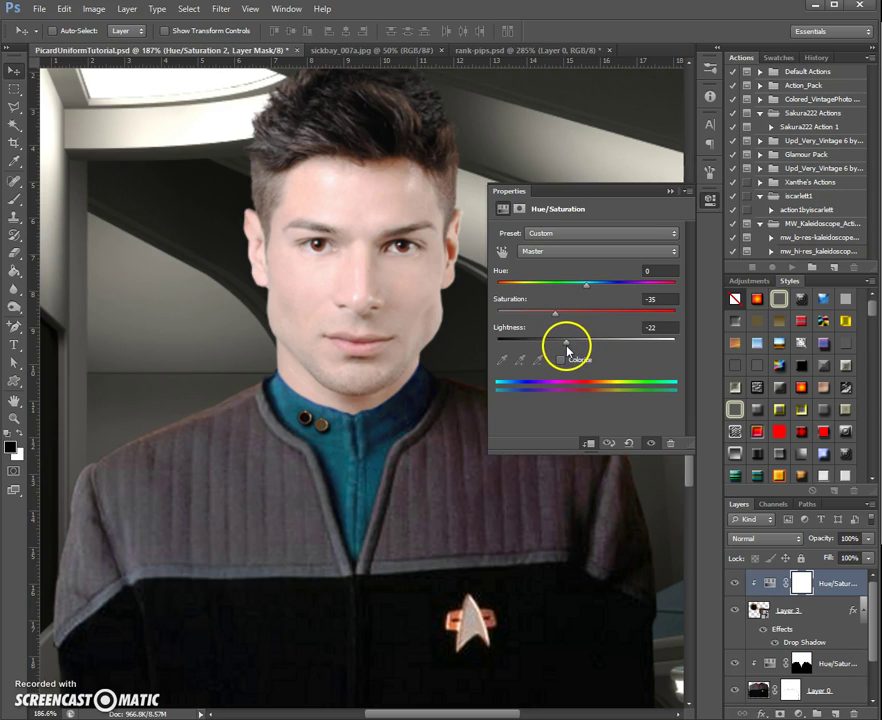
{"action": "left_click", "coordinate": [669, 192]}
{"action": "left_click", "coordinate": [14, 419]}
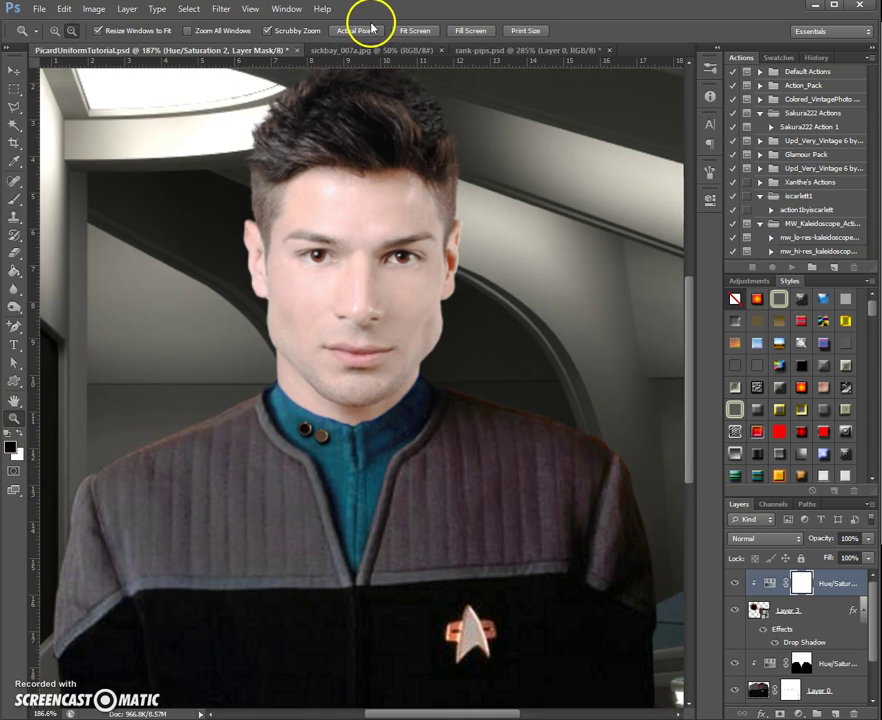
Step: Free-transform the pips slightly smaller, to about 47% width and 48% height
{"action": "left_click", "coordinate": [357, 31]}
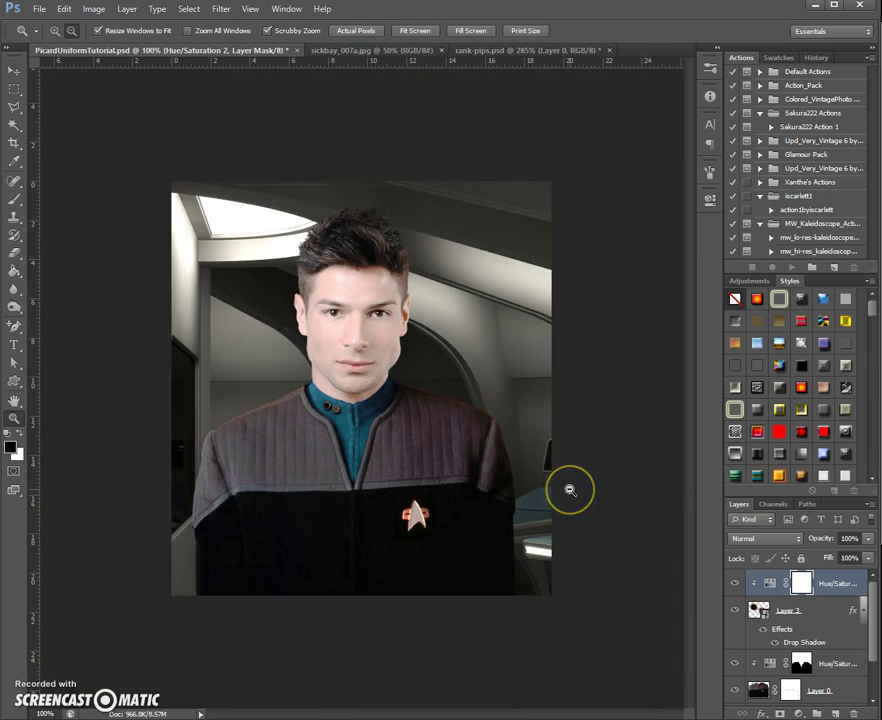
{"action": "left_click", "coordinate": [775, 611]}
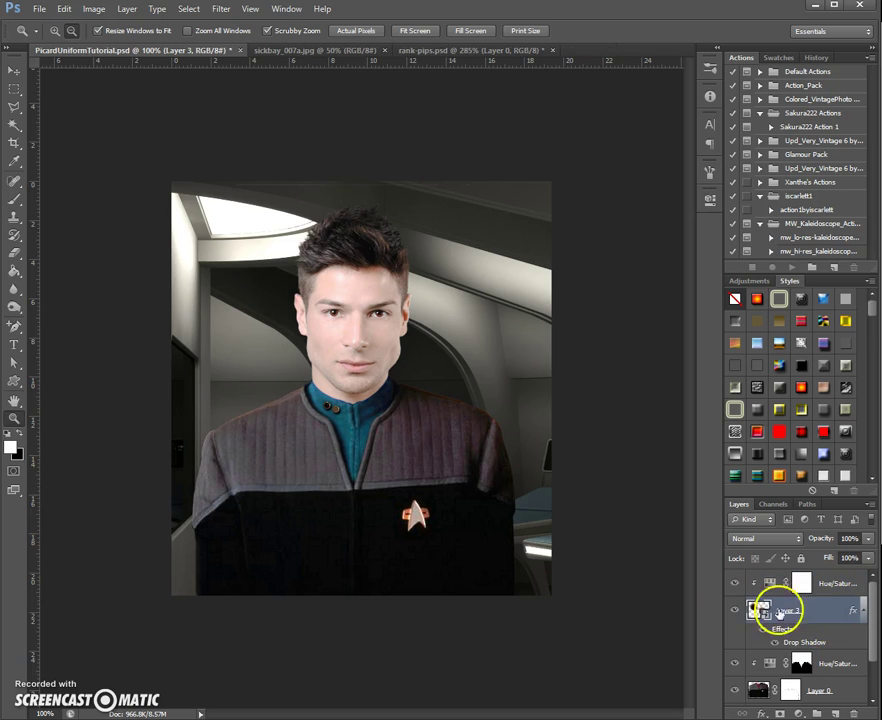
{"action": "key", "text": "ctrl+t"}
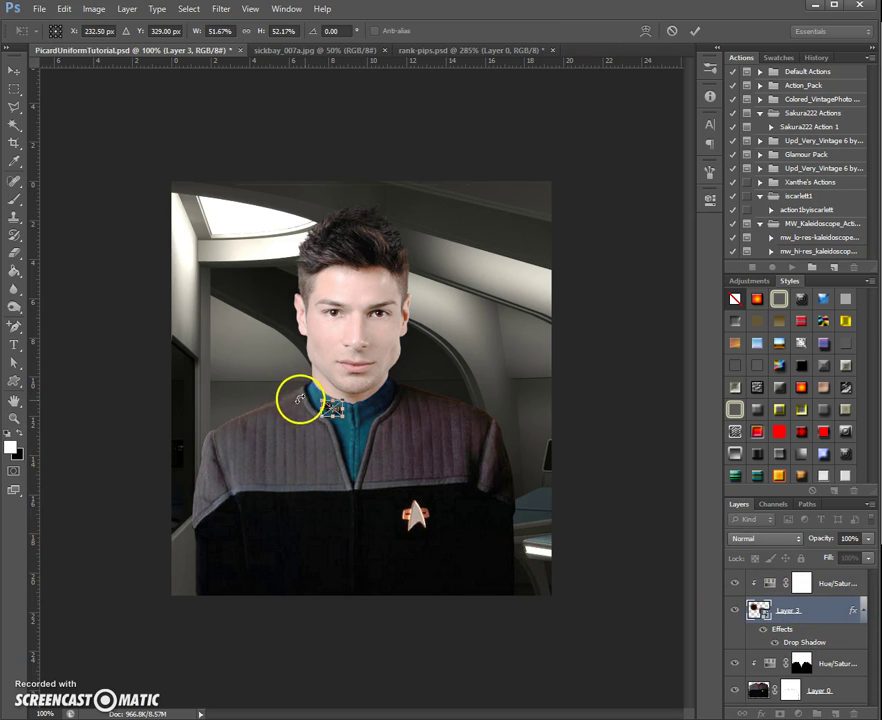
{"action": "scroll", "coordinate": [322, 400], "scroll_direction": "up", "scroll_amount": 10}
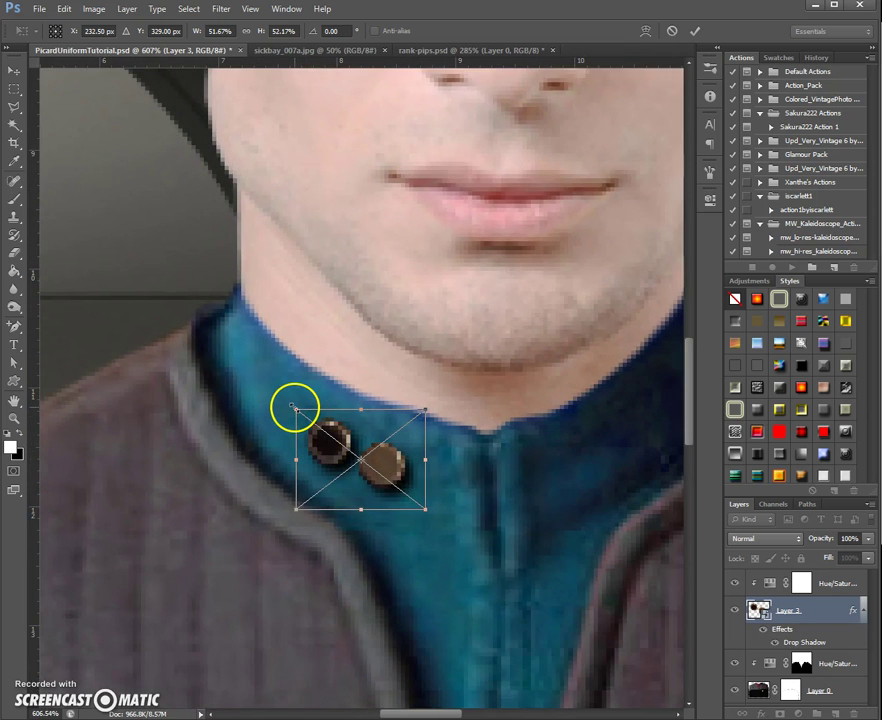
{"action": "left_click_drag", "start_coordinate": [292, 406], "coordinate": [305, 415]}
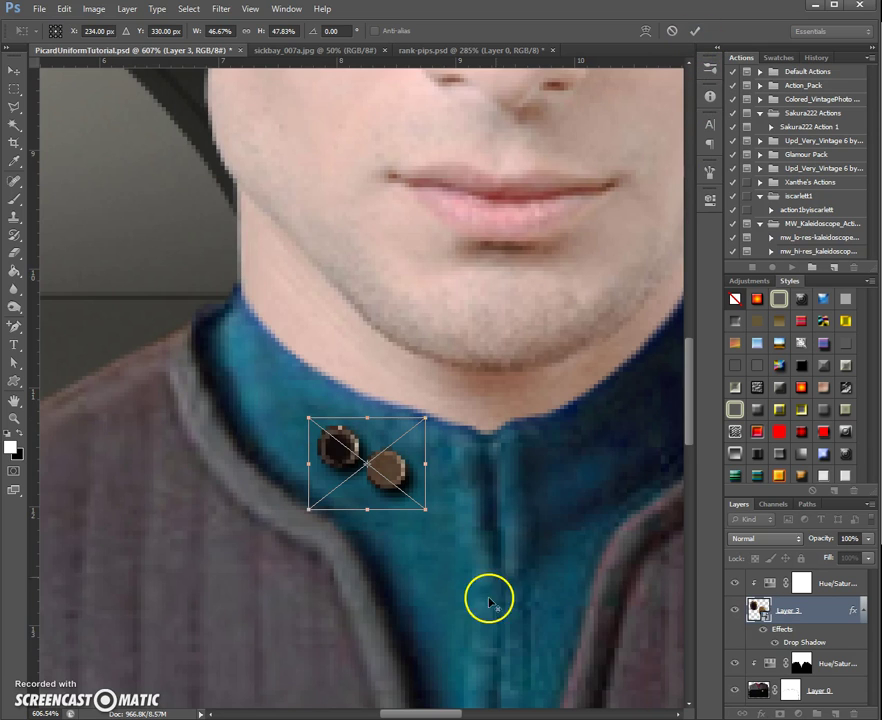
{"action": "left_click", "coordinate": [694, 31]}
Step: View the image at actual pixels and save PicardUniformTutorial.psd
{"action": "key", "text": "z"}
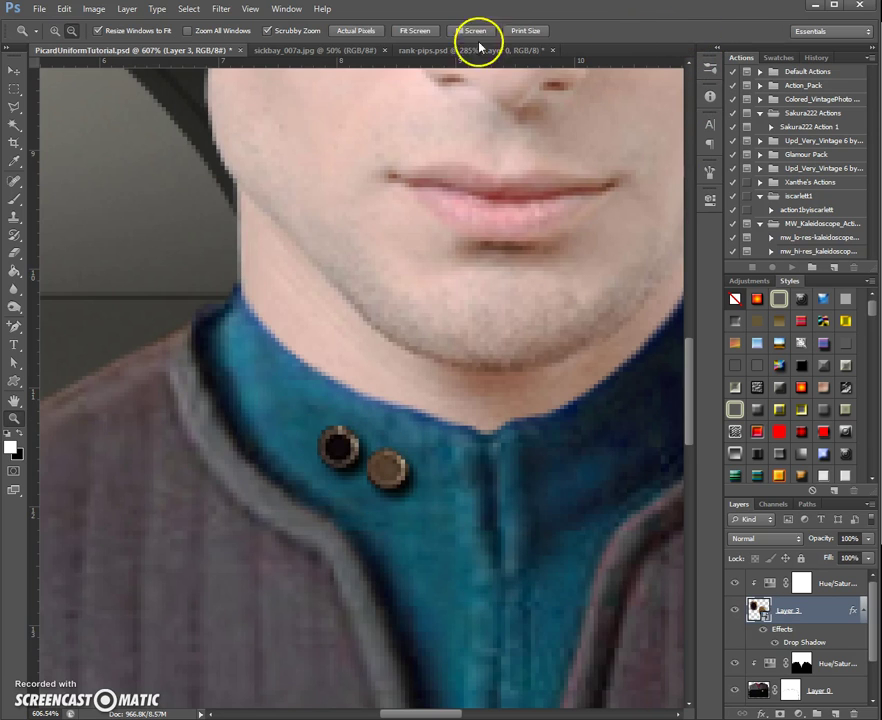
{"action": "left_click", "coordinate": [357, 31]}
{"action": "key", "text": "v"}
{"action": "left_click", "coordinate": [468, 513]}
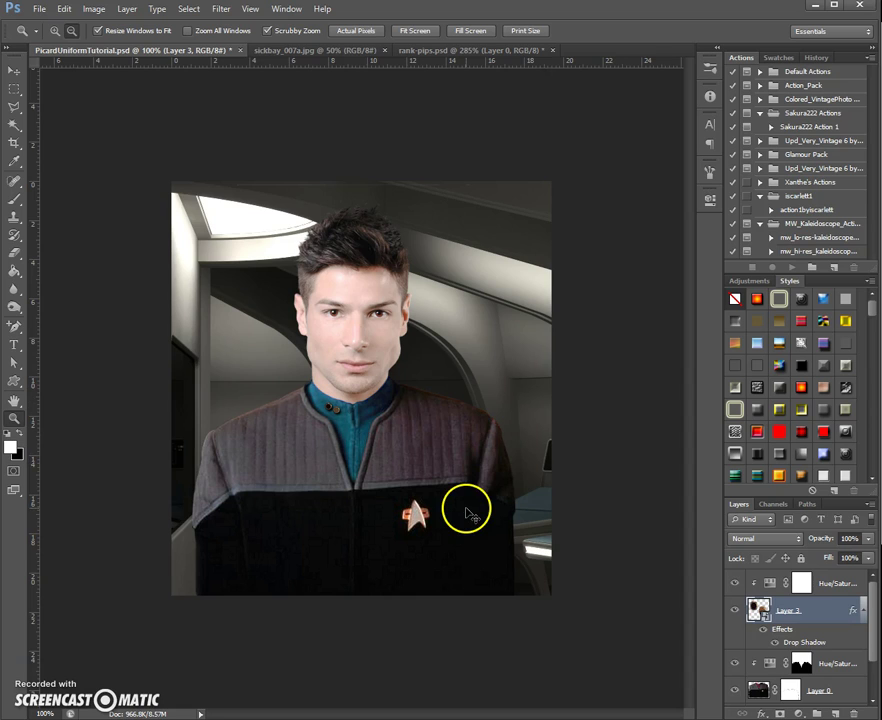
{"action": "key", "text": "ctrl+s"}
{"action": "left_click_drag", "start_coordinate": [466, 508], "coordinate": [418, 442]}
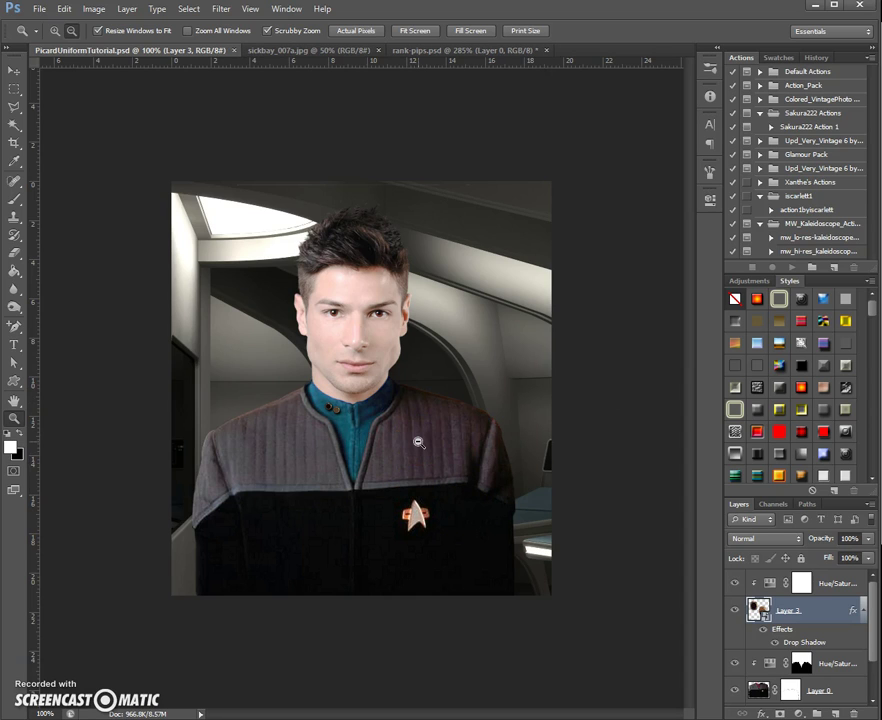